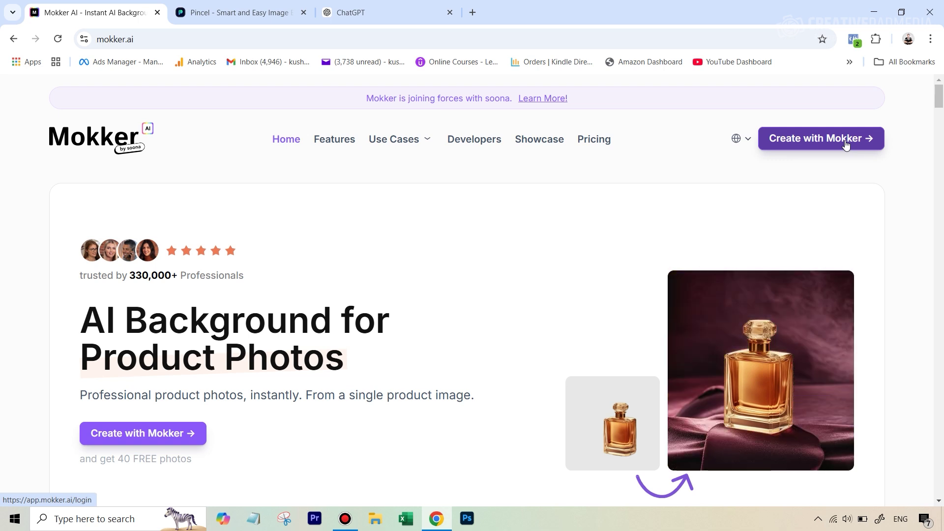
# Open the Mokker Studio from the homepage and upload the wine bottle product photo
pyautogui.click(811, 142)
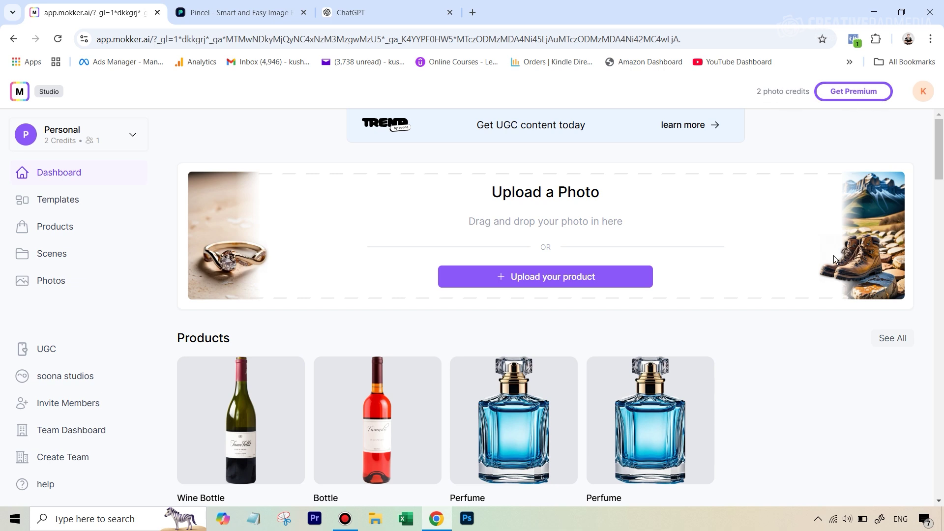
pyautogui.scroll(-3, 701, 258)
pyautogui.scroll(3, 679, 203)
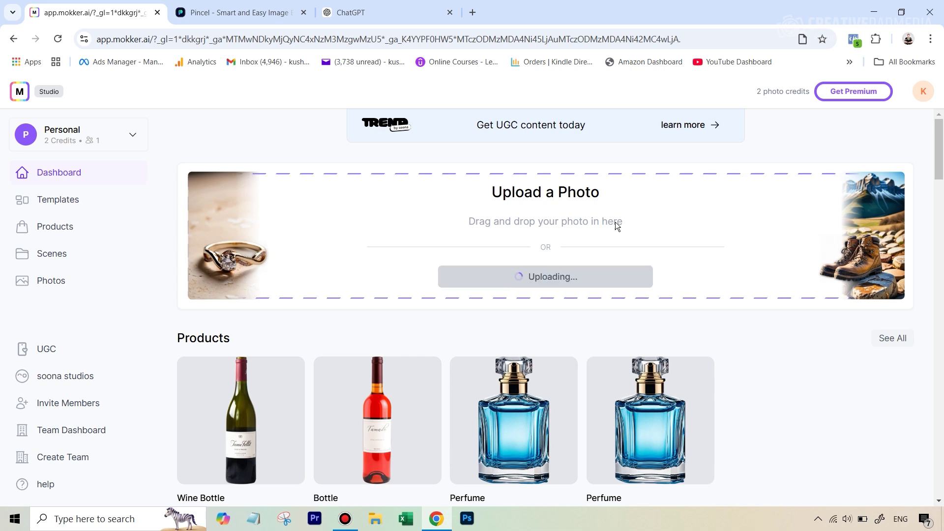
pyautogui.click(555, 286)
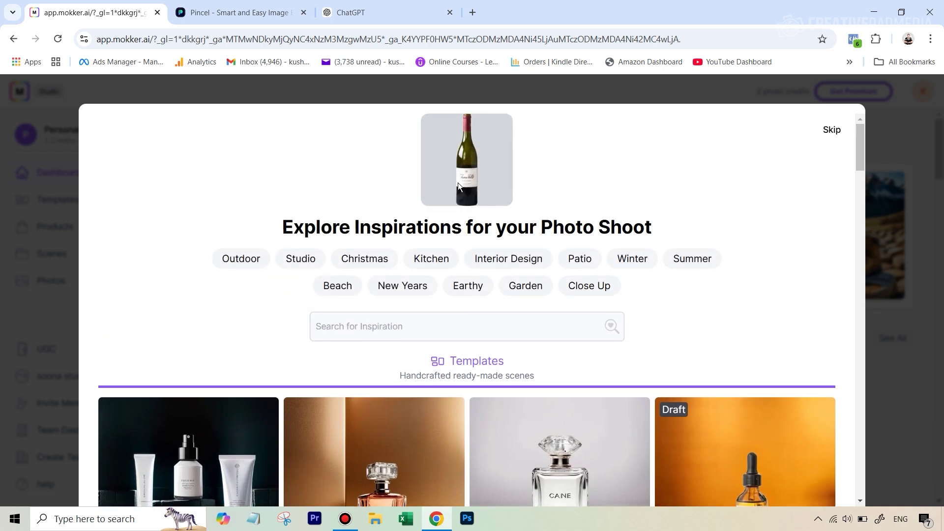
# Browse the Explore Inspirations templates and start the scene from the On Barrells template
pyautogui.scroll(-6, 632, 244)
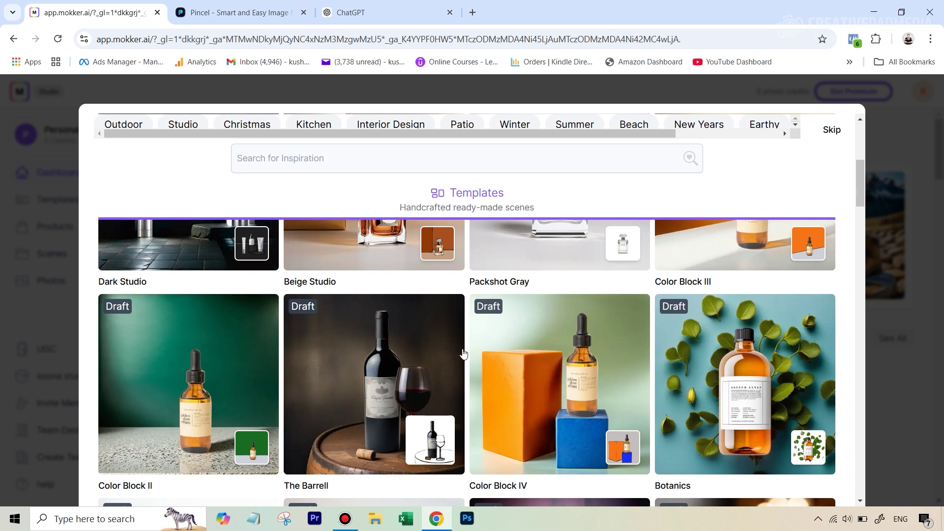
pyautogui.scroll(6, 550, 290)
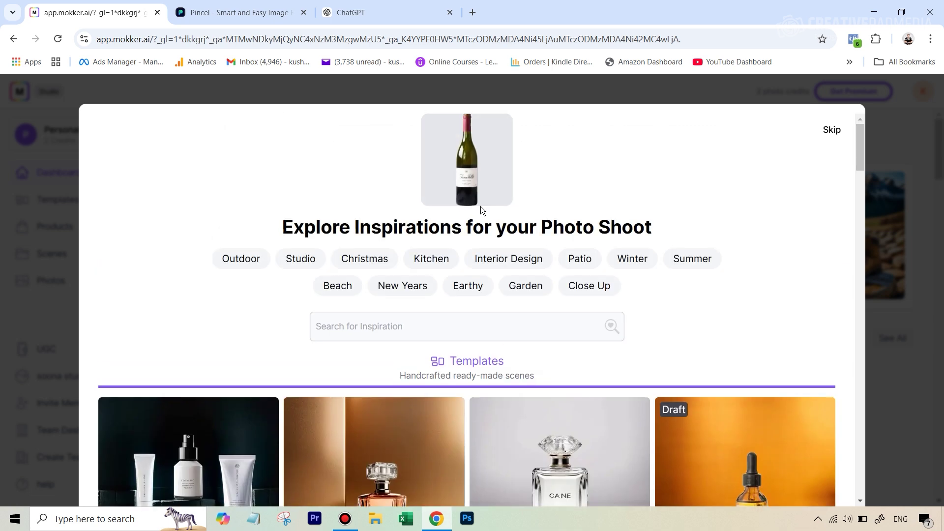
pyautogui.scroll(-2, 470, 337)
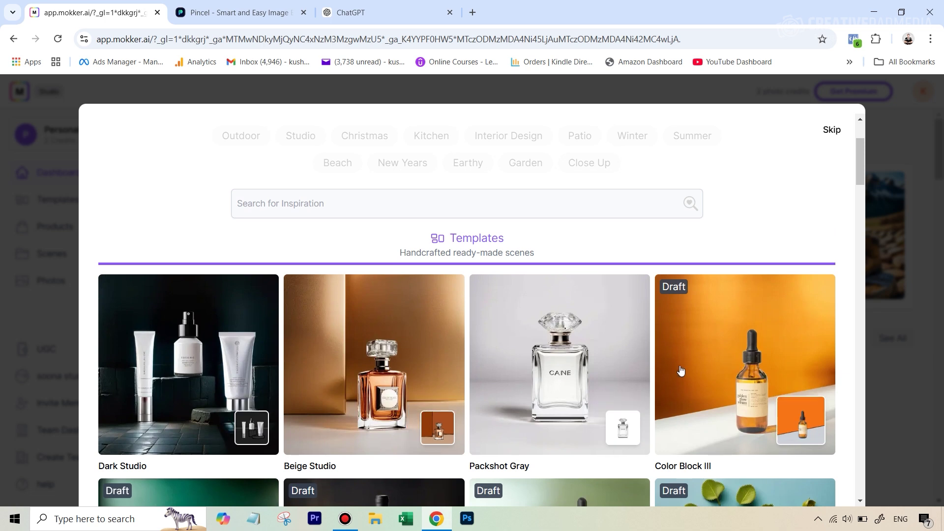
pyautogui.scroll(-3, 674, 368)
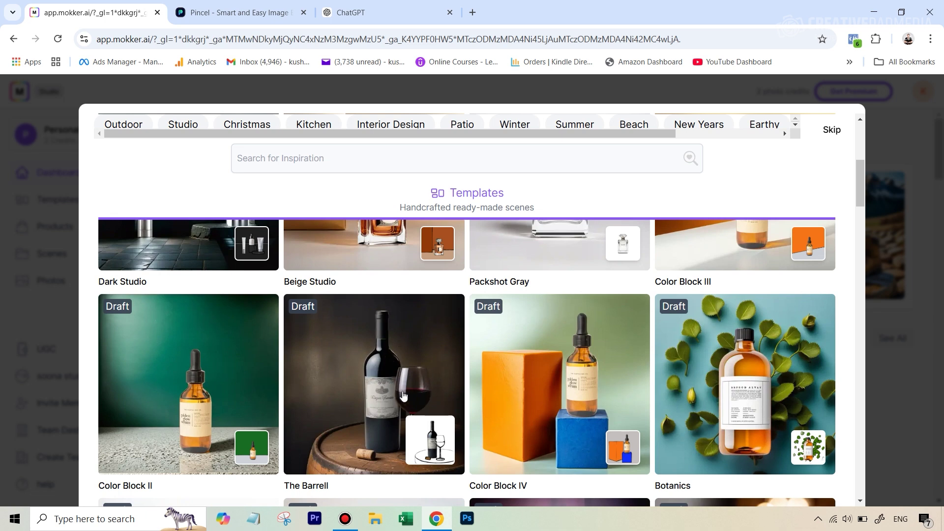
pyautogui.scroll(-1, 393, 384)
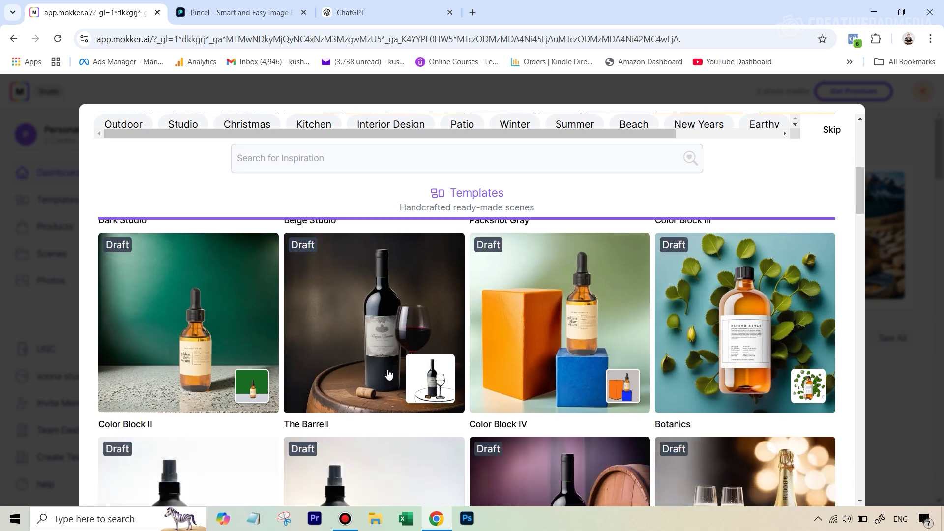
pyautogui.scroll(-4, 530, 358)
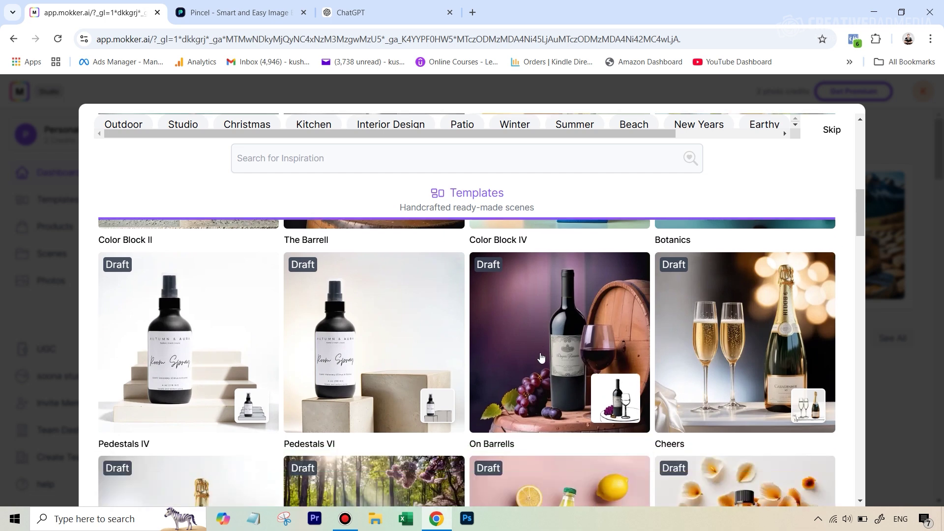
pyautogui.scroll(-5, 732, 344)
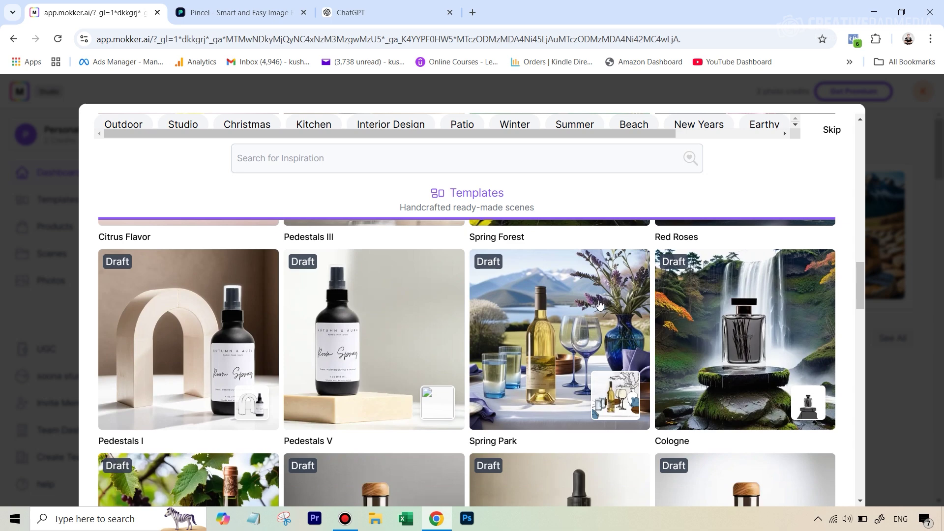
pyautogui.scroll(-1, 493, 440)
pyautogui.scroll(-15, 490, 438)
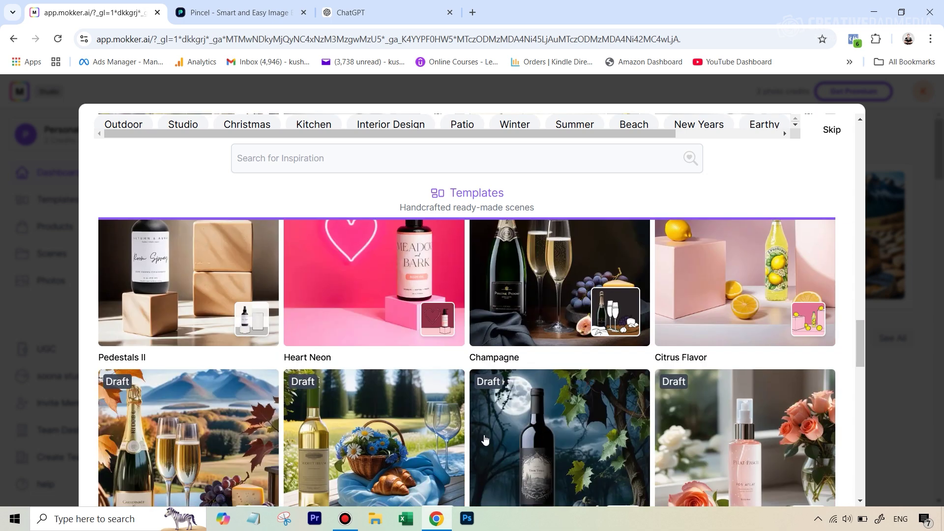
pyautogui.scroll(4, 484, 438)
pyautogui.scroll(10, 483, 439)
pyautogui.scroll(8, 481, 439)
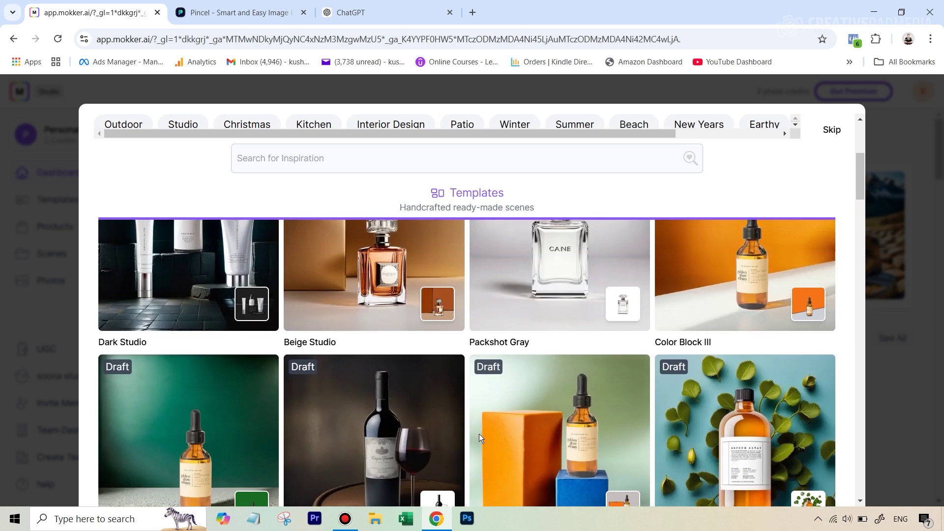
pyautogui.scroll(-6, 479, 442)
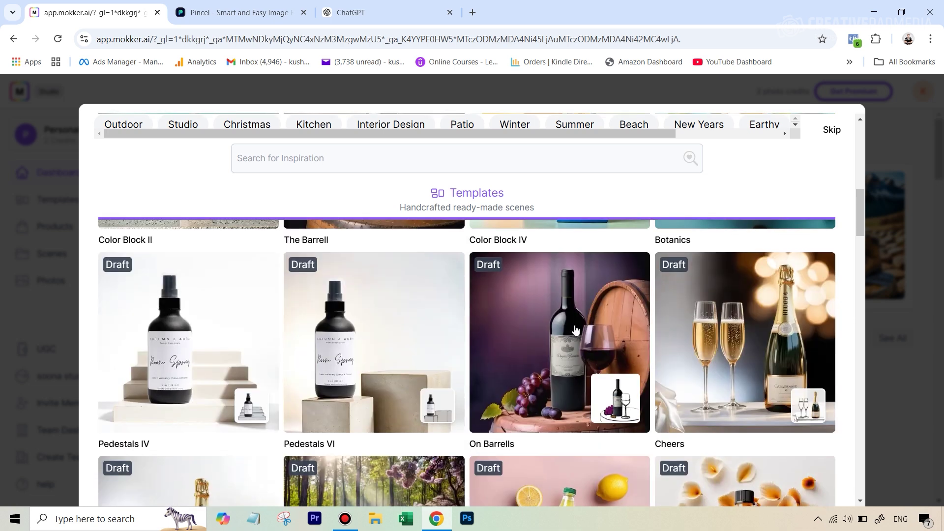
pyautogui.click(575, 330)
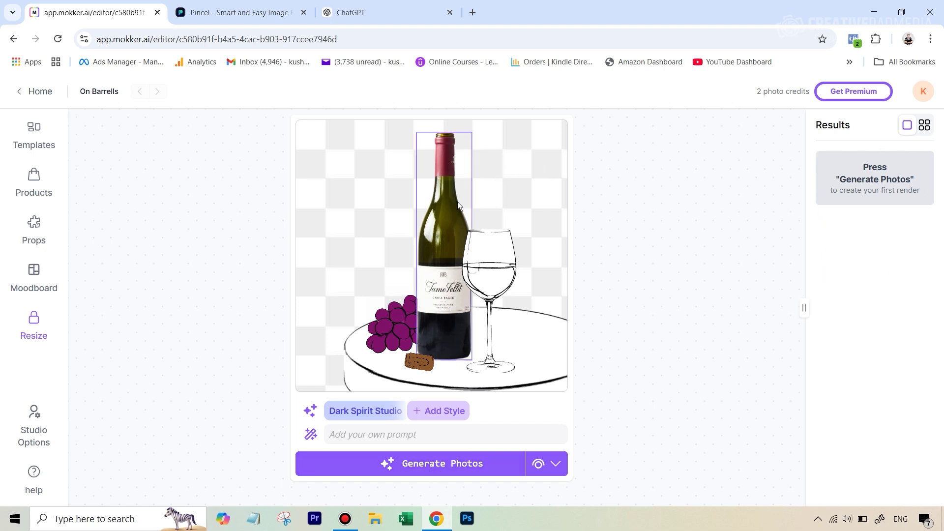
# Place the wine bottle at the table centre with the wine glass just to its right
pyautogui.moveTo(450, 221)
pyautogui.mouseDown()
pyautogui.moveTo(476, 190)
pyautogui.moveTo(433, 218)
pyautogui.mouseUp()
pyautogui.click(475, 255)
pyautogui.moveTo(476, 255); pyautogui.dragTo(530, 251)
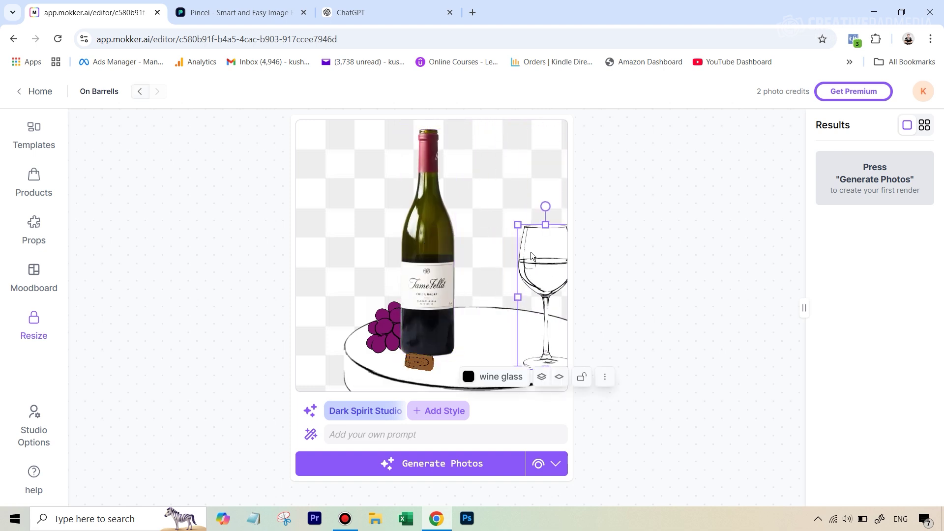
pyautogui.moveTo(438, 308); pyautogui.dragTo(472, 299)
pyautogui.moveTo(547, 276); pyautogui.dragTo(501, 273)
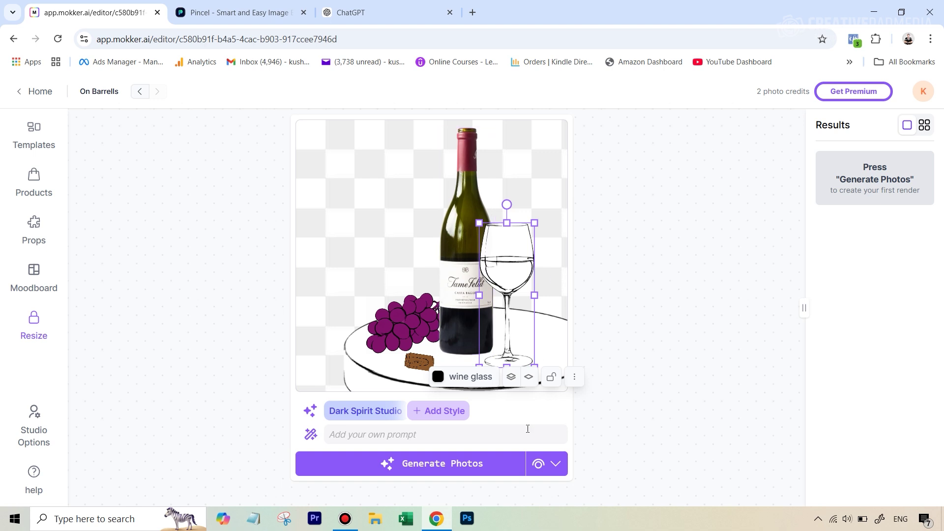
pyautogui.click(574, 377)
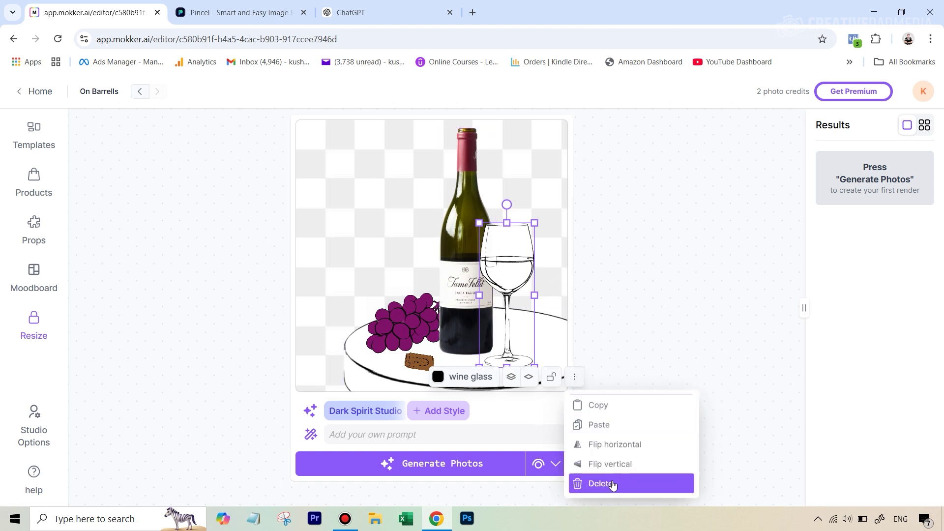
pyautogui.click(643, 216)
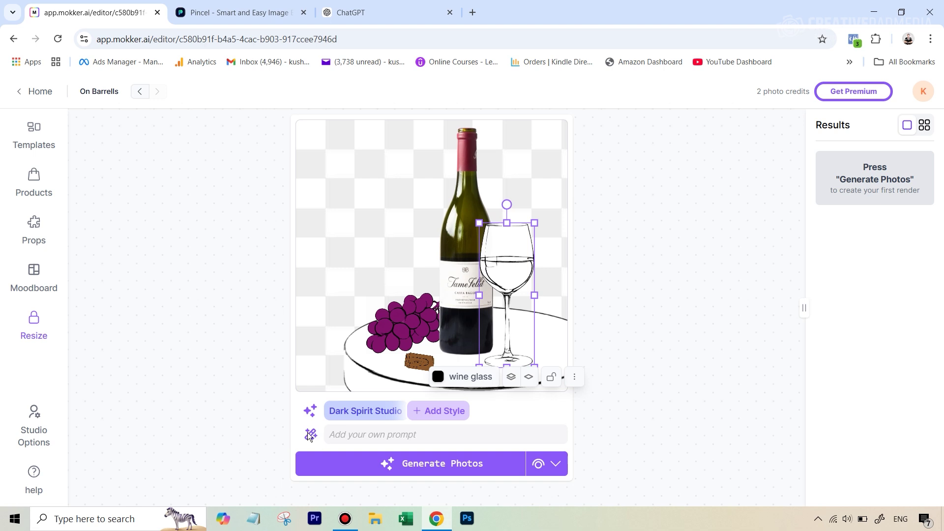
pyautogui.moveTo(396, 412)
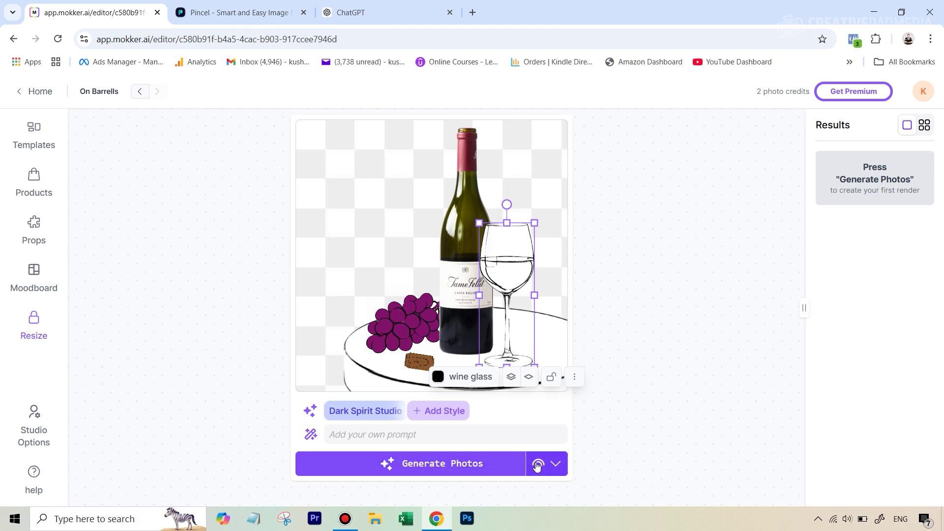
# Select the Iris (2.0) model and confirm Studio Options generate 1 image per run
pyautogui.click(555, 466)
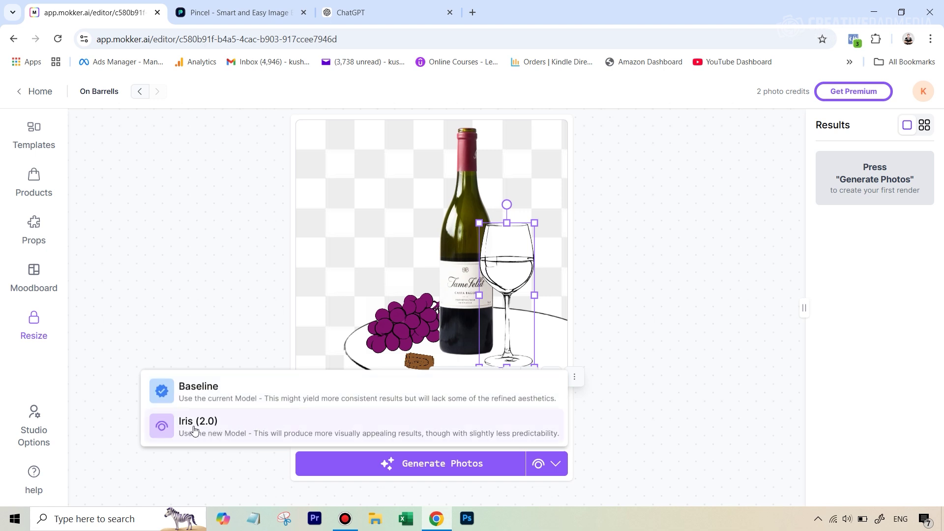
pyautogui.click(220, 434)
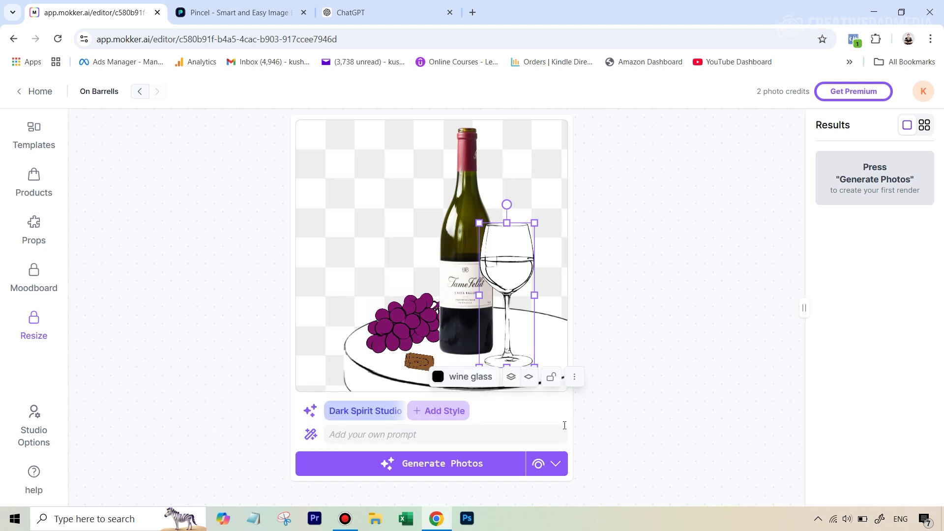
pyautogui.click(33, 432)
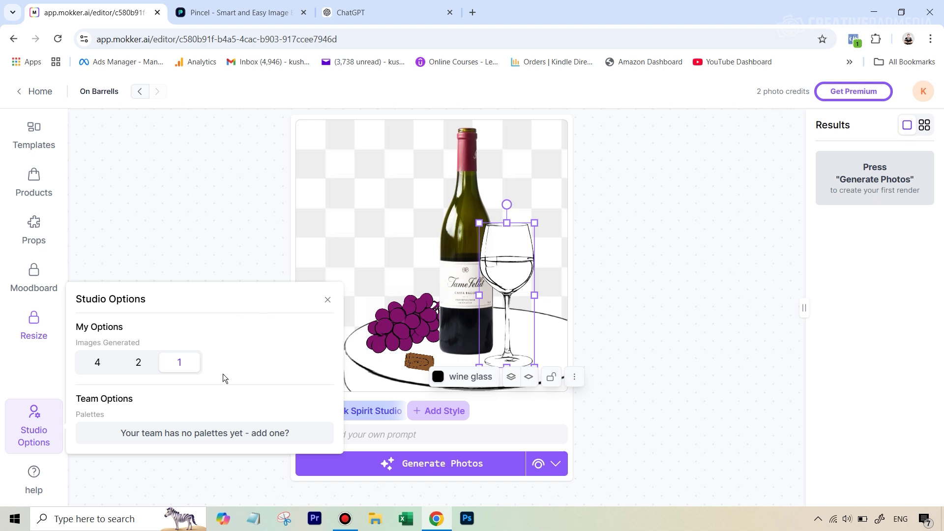
pyautogui.click(176, 218)
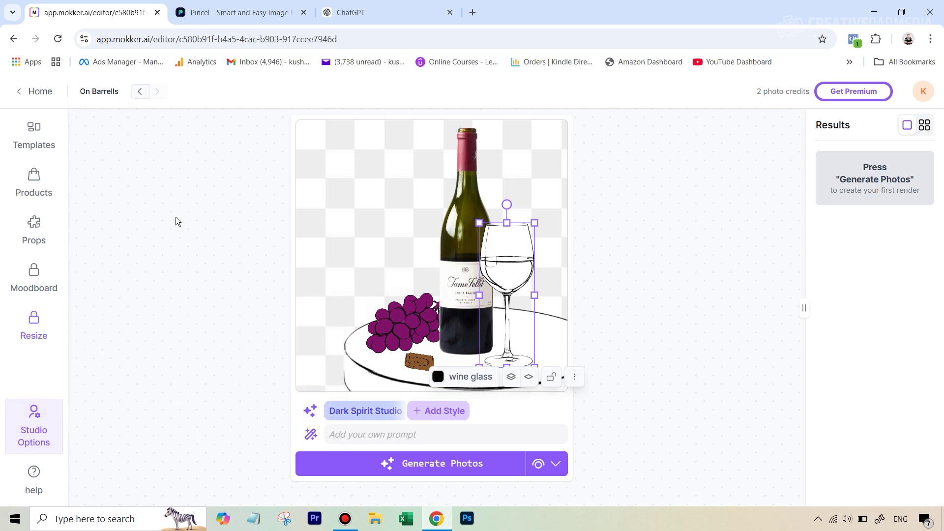
# Browse templates for 'wine', the products and the props, then generate the scene photo
pyautogui.click(30, 135)
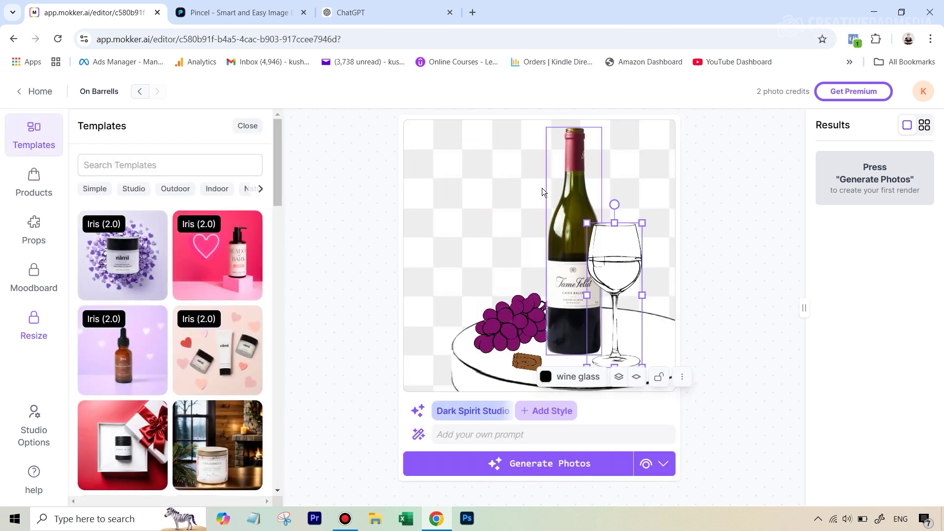
pyautogui.scroll(-3, 124, 196)
pyautogui.scroll(3, 124, 185)
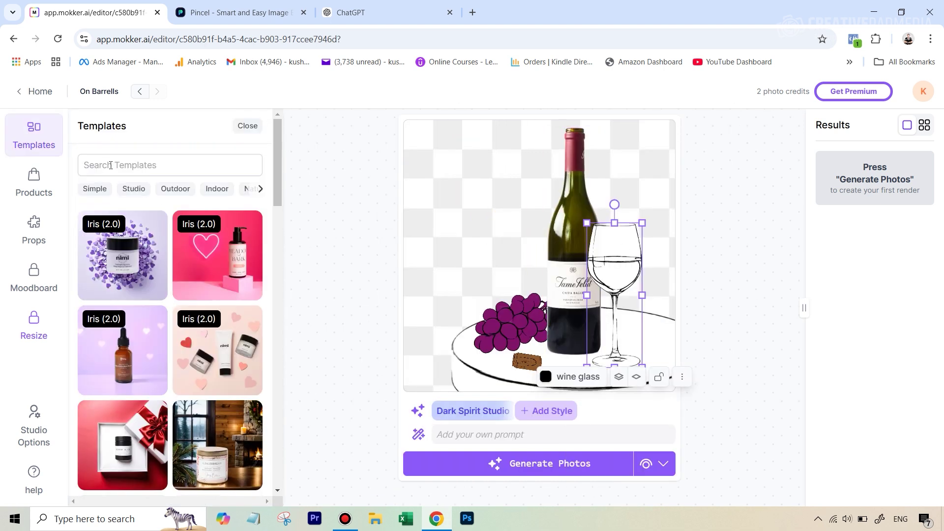
pyautogui.click(102, 164)
pyautogui.write('wine')
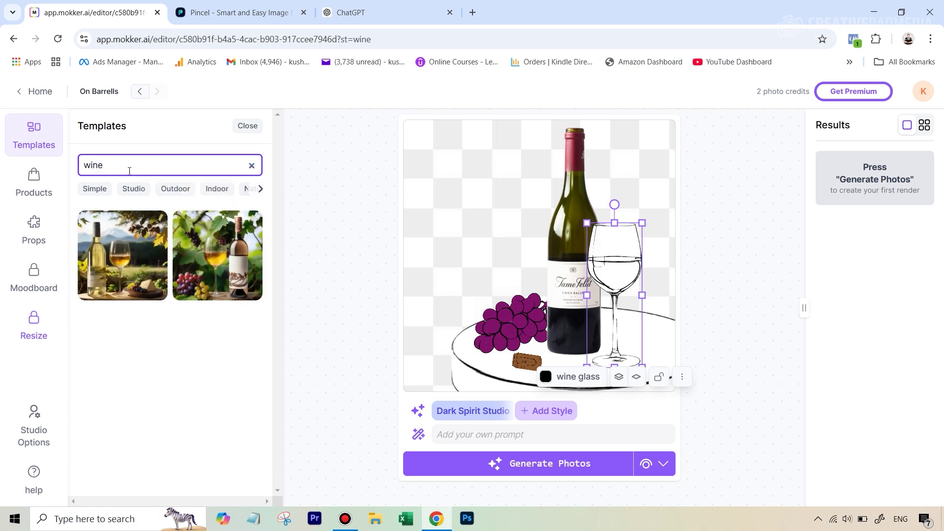
pyautogui.click(32, 183)
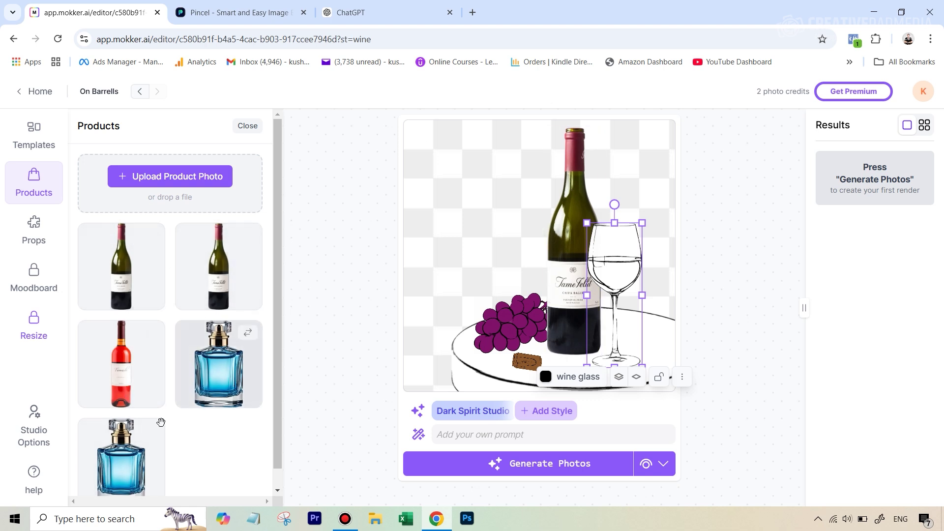
pyautogui.click(40, 243)
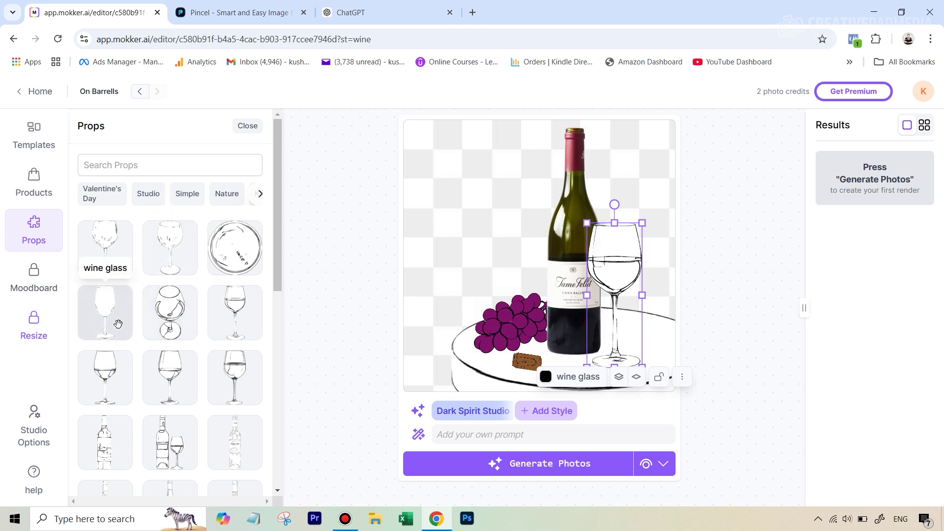
pyautogui.click(531, 469)
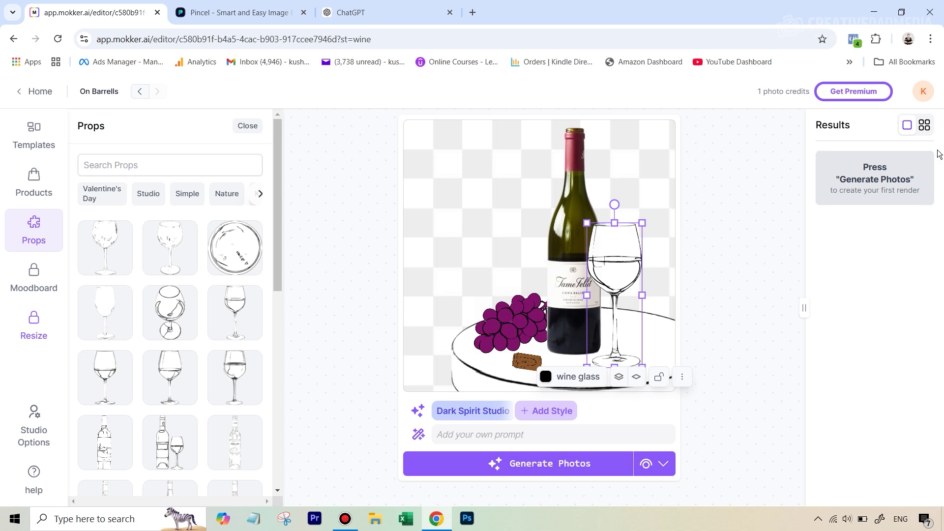
# Reload the editor until the Iris (2.0) wine result appears, then open it in full view
pyautogui.click(388, 38)
pyautogui.press('Return')
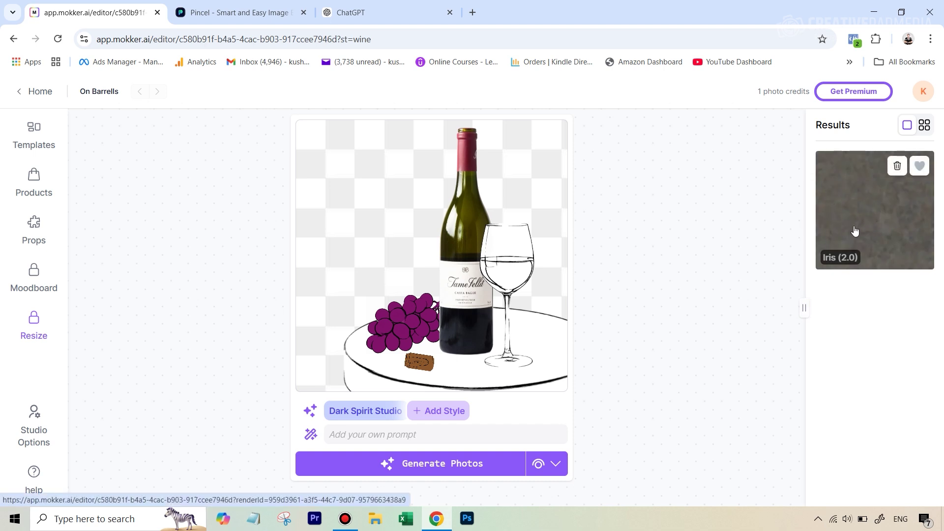
pyautogui.click(374, 41)
pyautogui.press('Return')
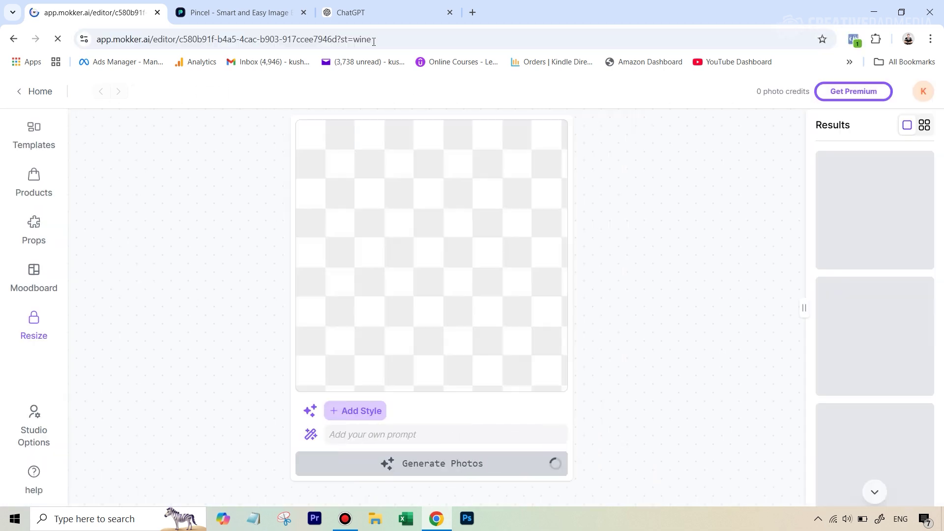
pyautogui.moveTo(891, 215)
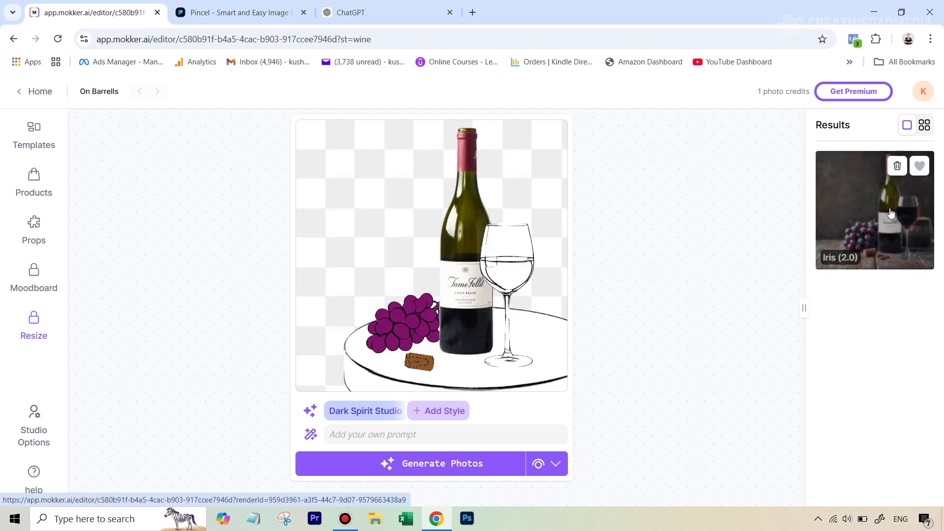
pyautogui.click(387, 39)
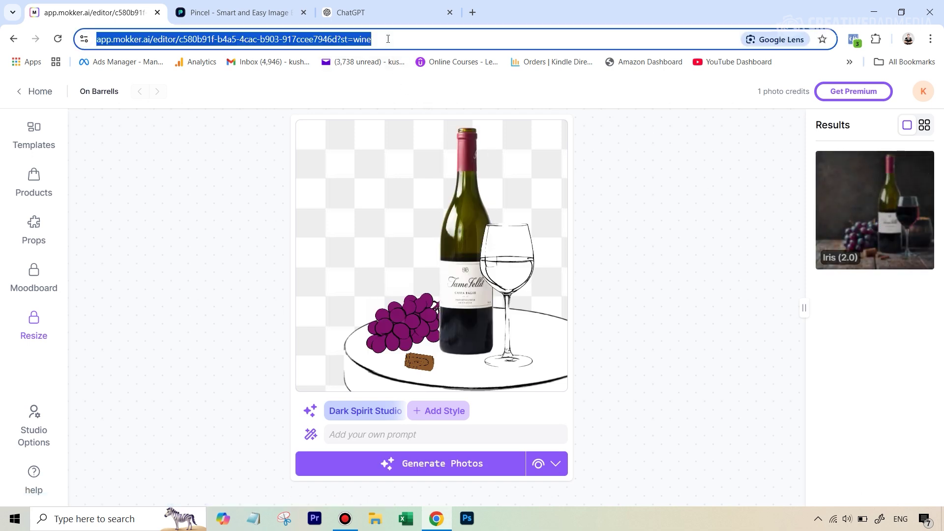
pyautogui.press('Return')
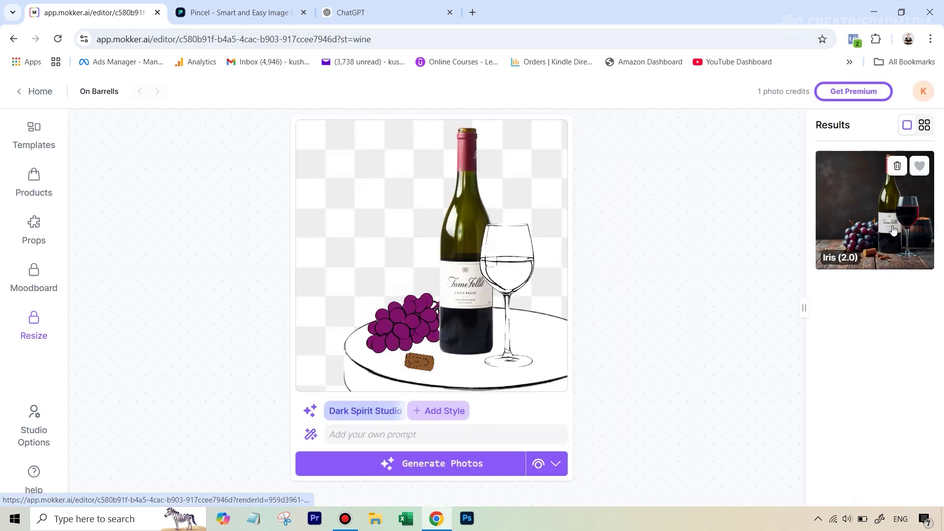
pyautogui.click(887, 222)
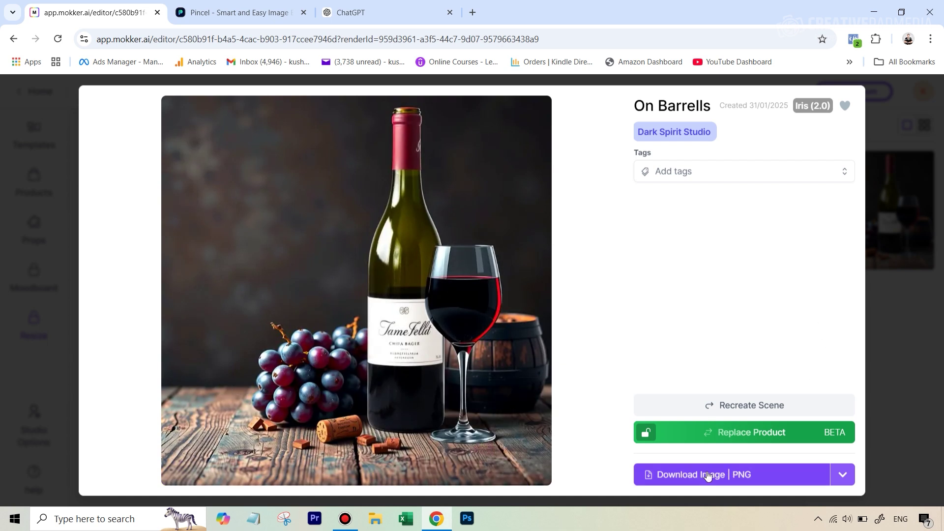
# Download the wine render as a PNG and go back to the editor via Recreate Scene
pyautogui.click(691, 485)
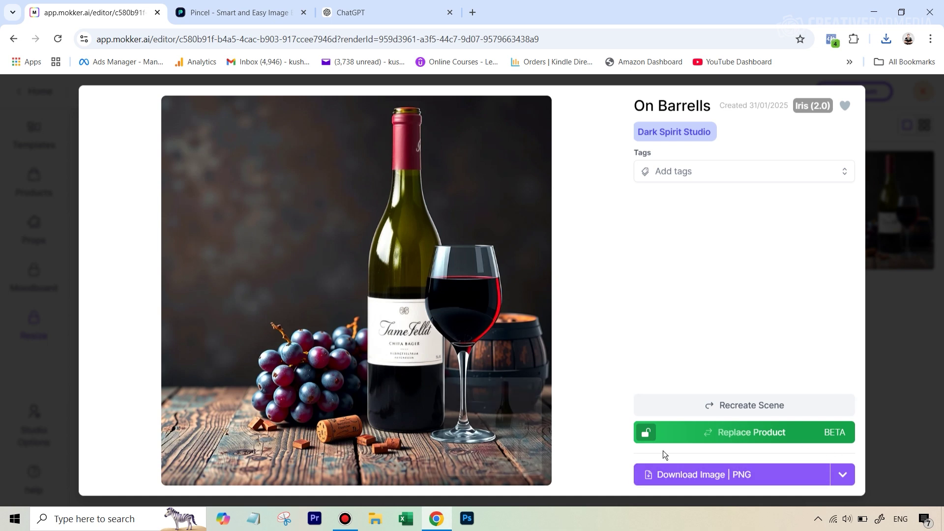
pyautogui.click(727, 410)
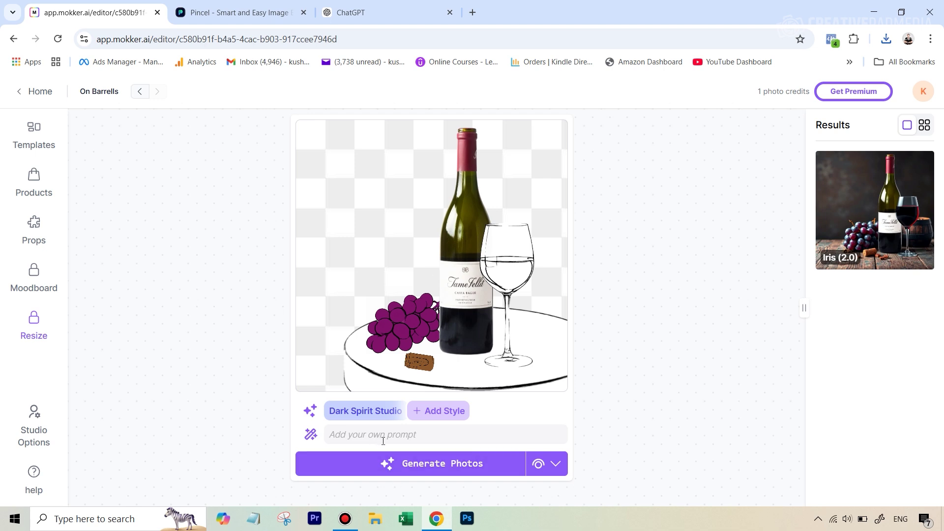
# In ChatGPT, request 'prompt to create the attached image' for the wine photo and select the reply
pyautogui.click(360, 9)
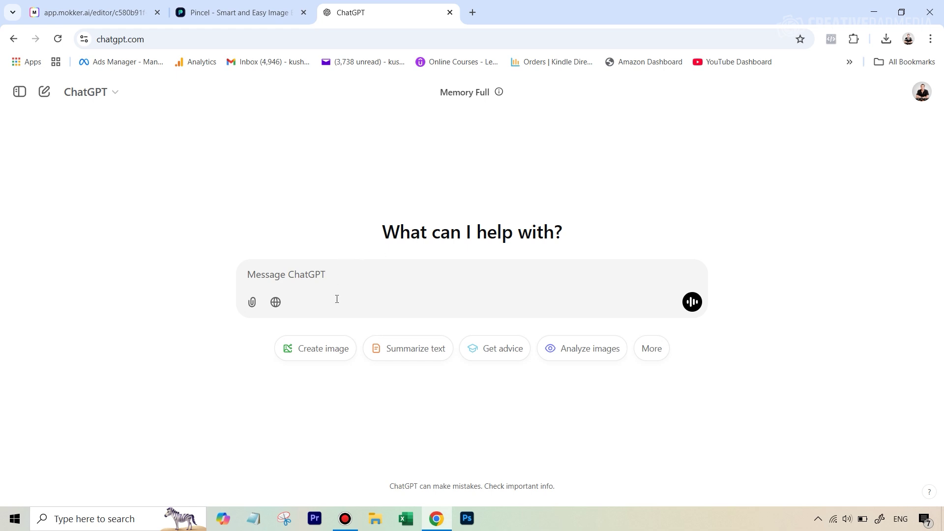
pyautogui.hotkey('ctrl', 'v')
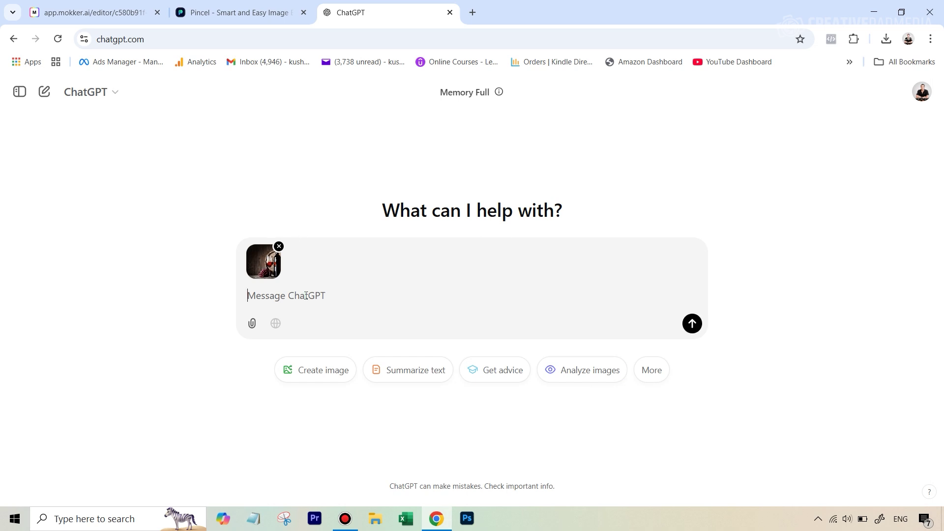
pyautogui.write('prompt to create the attached ima')
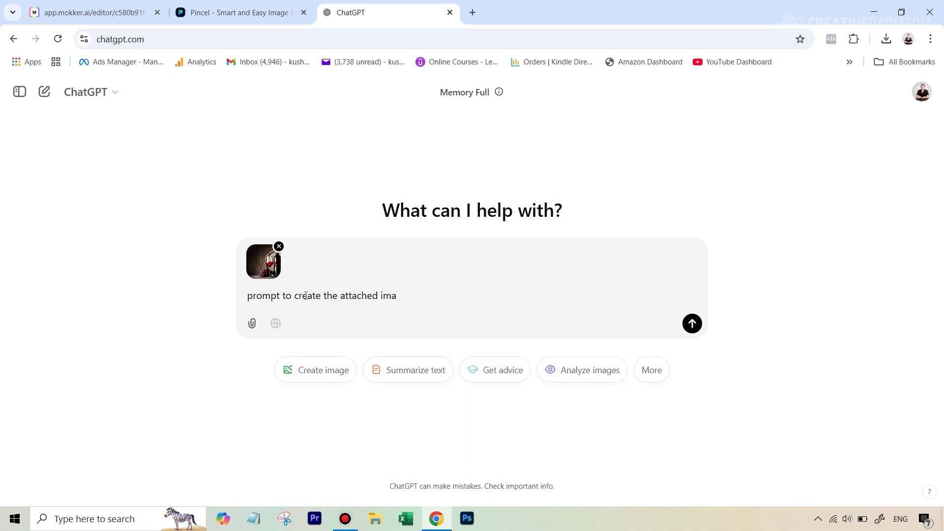
pyautogui.write('ge')
pyautogui.press('Return')
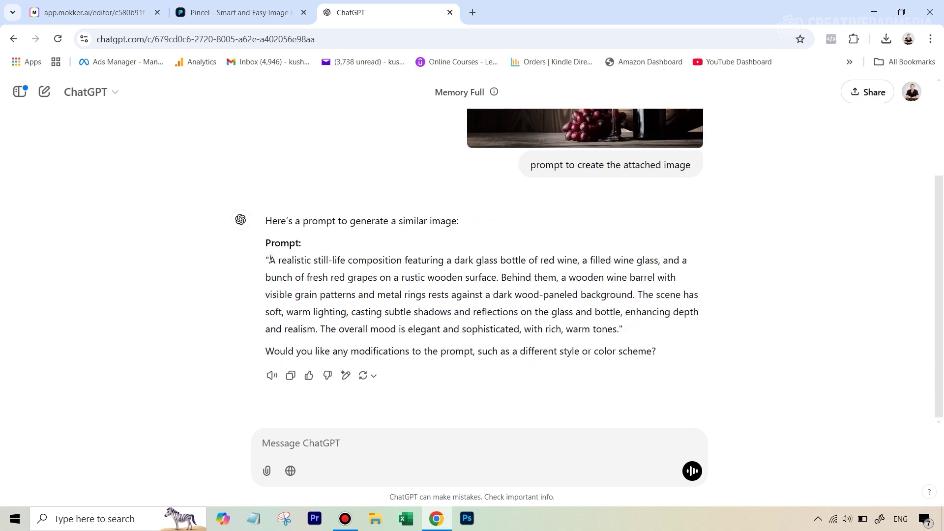
pyautogui.moveTo(273, 259); pyautogui.dragTo(620, 329)
# Copy ChatGPT's returned prompt and return to the Mokker editor
pyautogui.rightClick(575, 290)
pyautogui.click(601, 306)
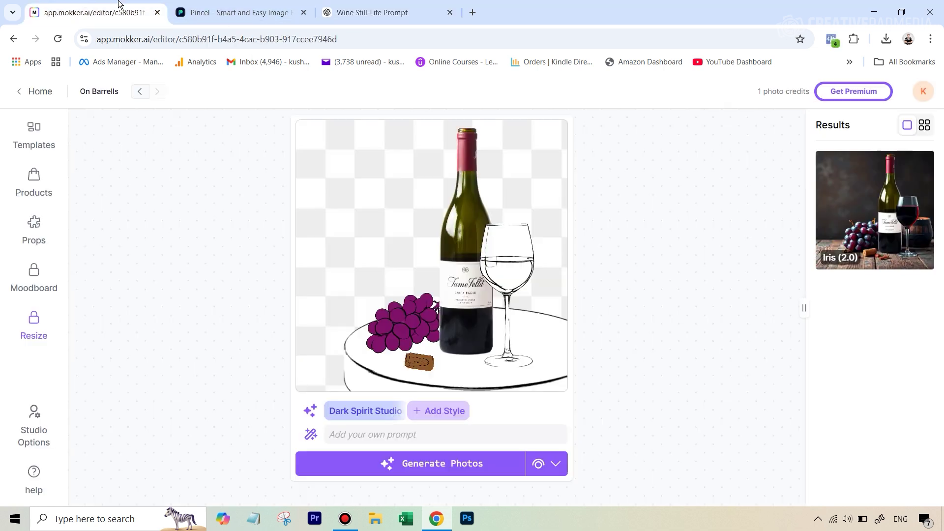
pyautogui.click(91, 12)
# Delete the wine glass and the grapes from the scene
pyautogui.click(509, 273)
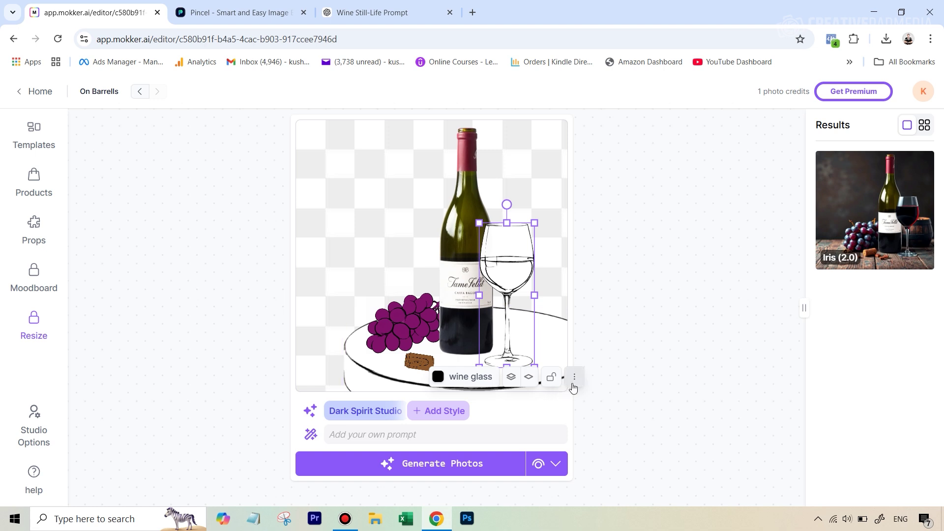
pyautogui.rightClick(572, 381)
pyautogui.click(575, 377)
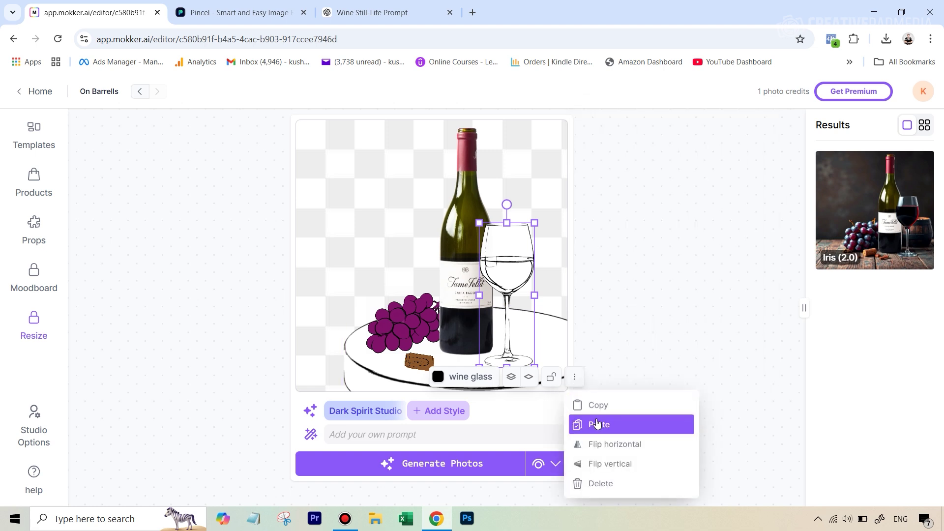
pyautogui.click(608, 483)
pyautogui.click(401, 320)
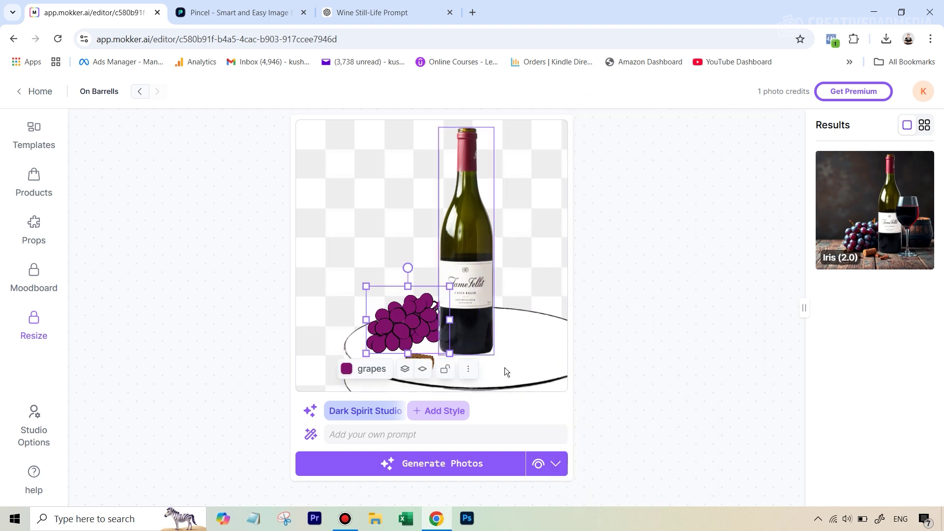
pyautogui.click(468, 368)
pyautogui.click(512, 475)
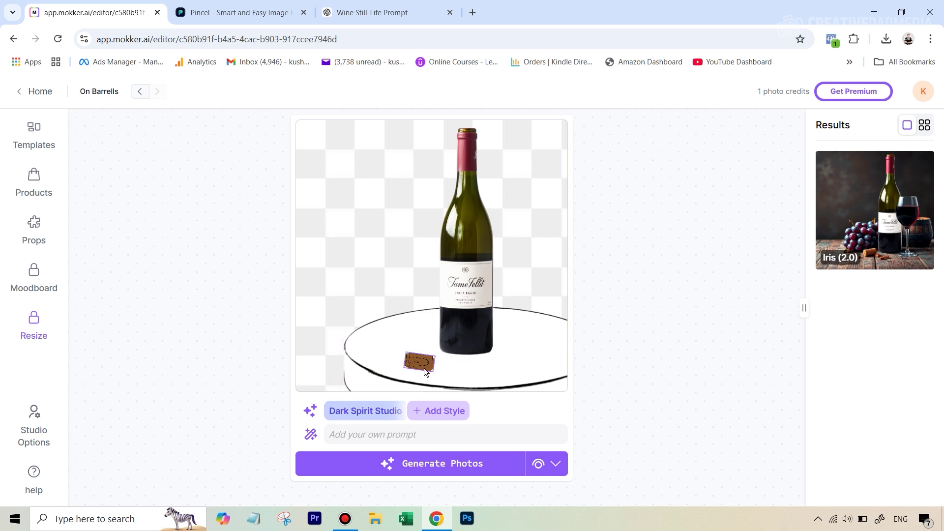
# Delete the cork and the wooden barrel, leaving the wine bottle selected
pyautogui.click(420, 361)
pyautogui.click(474, 377)
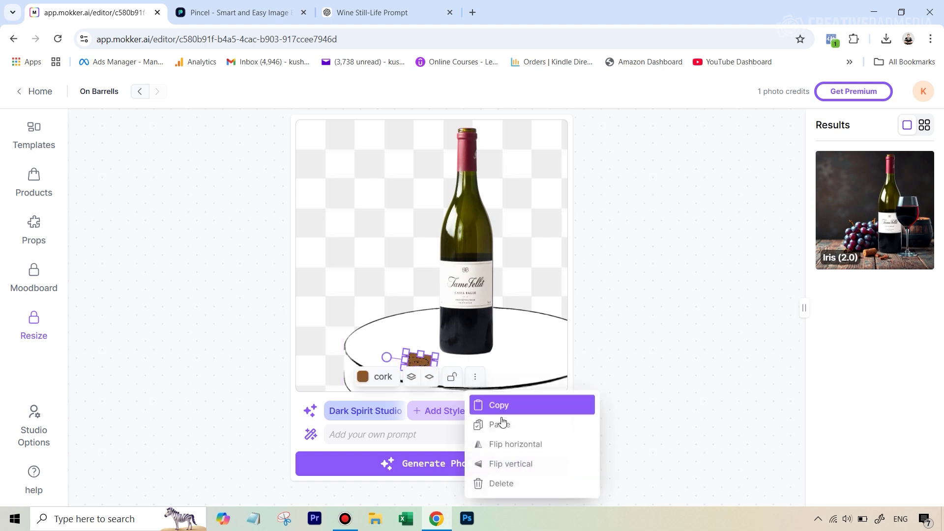
pyautogui.click(510, 483)
pyautogui.click(535, 385)
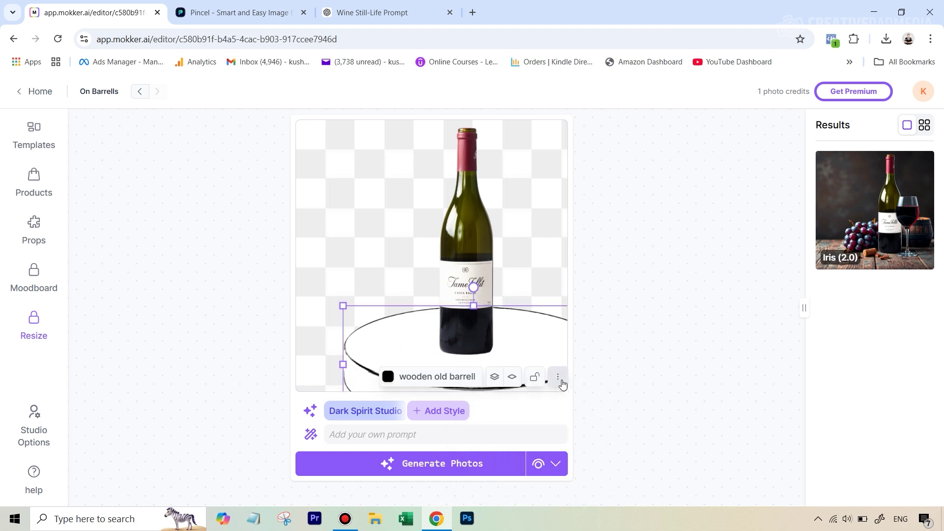
pyautogui.click(557, 377)
pyautogui.click(595, 482)
pyautogui.click(482, 250)
# Resize the lone wine bottle and nudge it into the centre of the empty canvas
pyautogui.moveTo(494, 127); pyautogui.dragTo(482, 146)
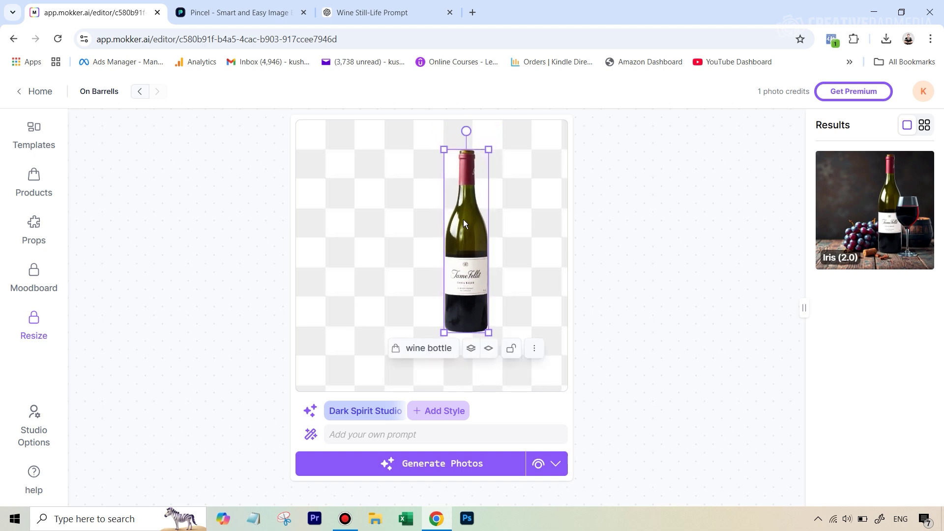
pyautogui.moveTo(463, 222); pyautogui.dragTo(474, 268)
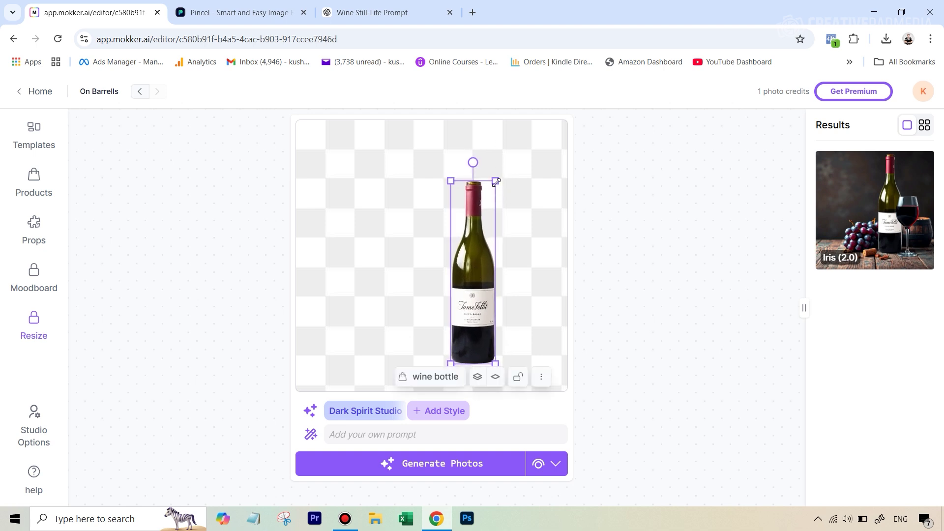
pyautogui.moveTo(495, 181); pyautogui.dragTo(496, 182)
pyautogui.moveTo(493, 267); pyautogui.dragTo(479, 267)
pyautogui.moveTo(493, 178); pyautogui.dragTo(495, 177)
pyautogui.moveTo(476, 237); pyautogui.dragTo(473, 237)
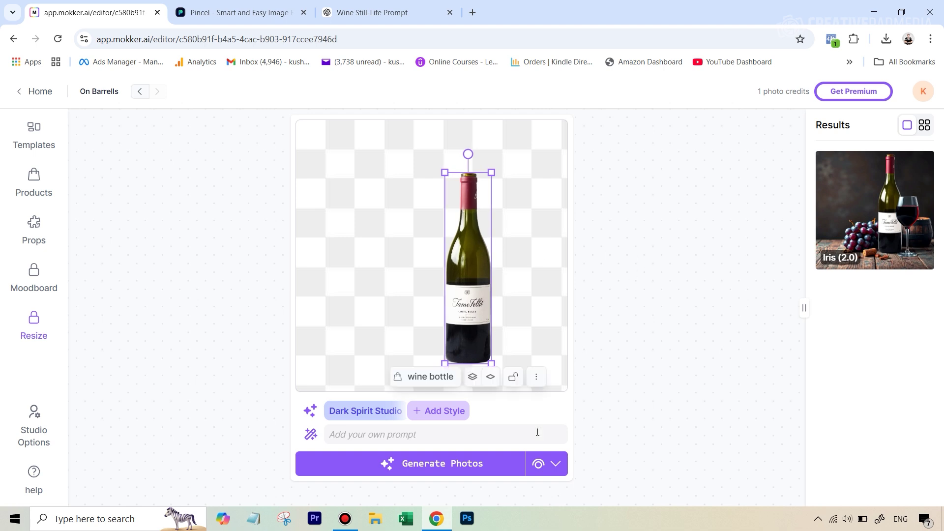
# Remove the Dark Spirit Studio style chip and paste ChatGPT's still-life description into the prompt
pyautogui.moveTo(395, 413)
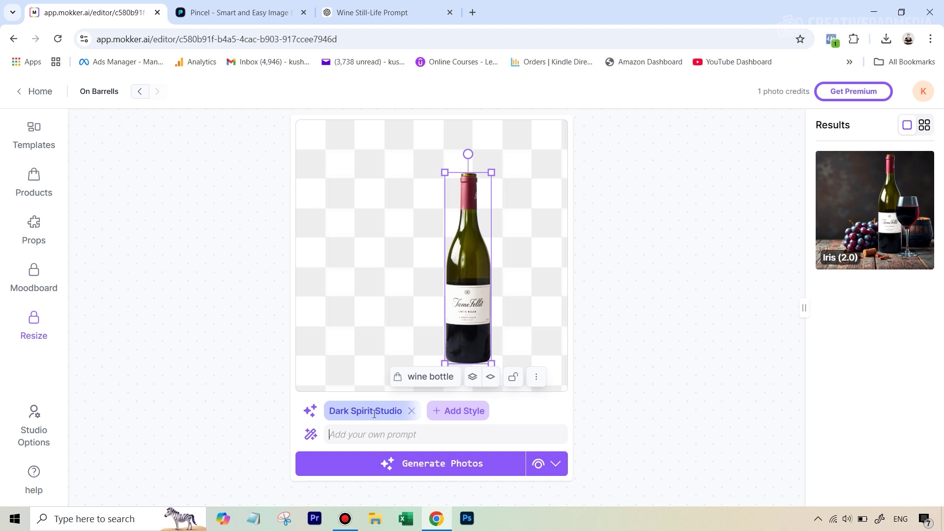
pyautogui.click(411, 412)
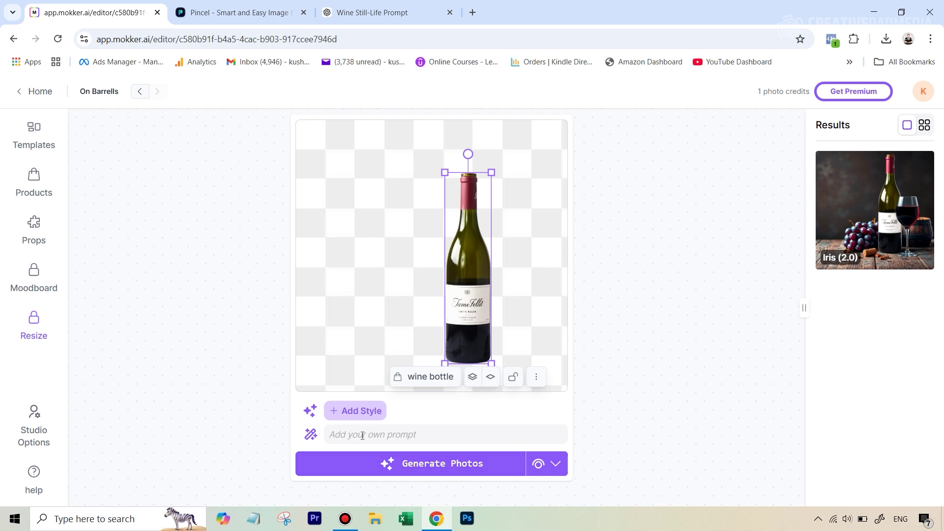
pyautogui.hotkey('ctrl', 'v')
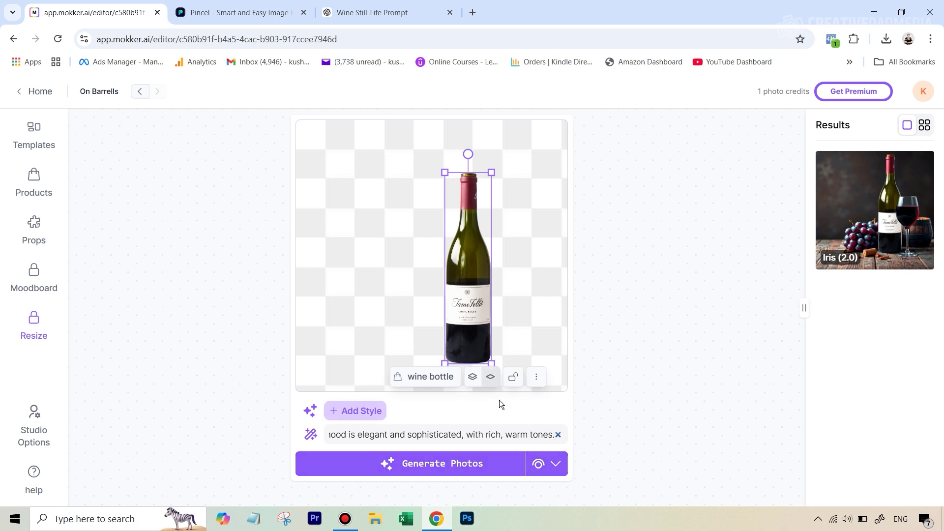
# Generate photos from the pasted prompt and reload until the wine-with-barrel render appears
pyautogui.click(441, 471)
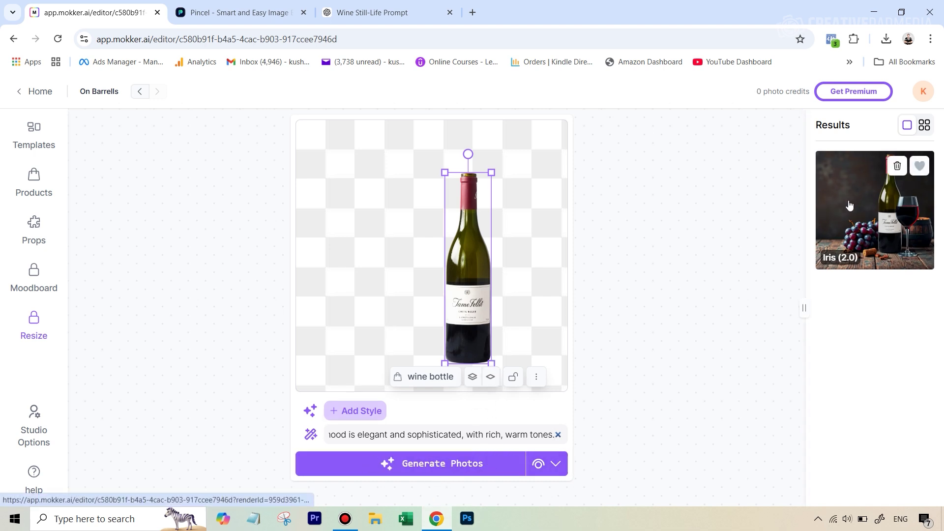
pyautogui.hotkey('ctrl', 'l')
pyautogui.moveTo(844, 153)
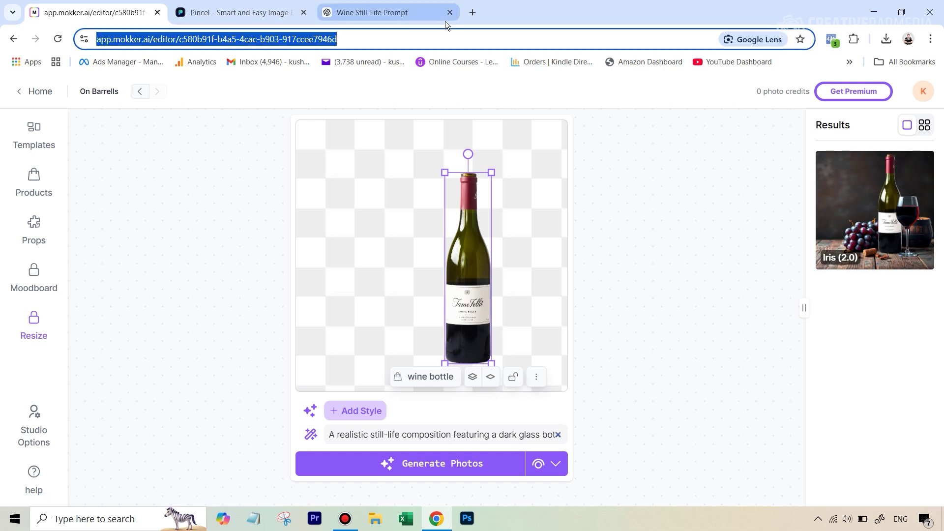
pyautogui.press('Return')
pyautogui.moveTo(876, 211)
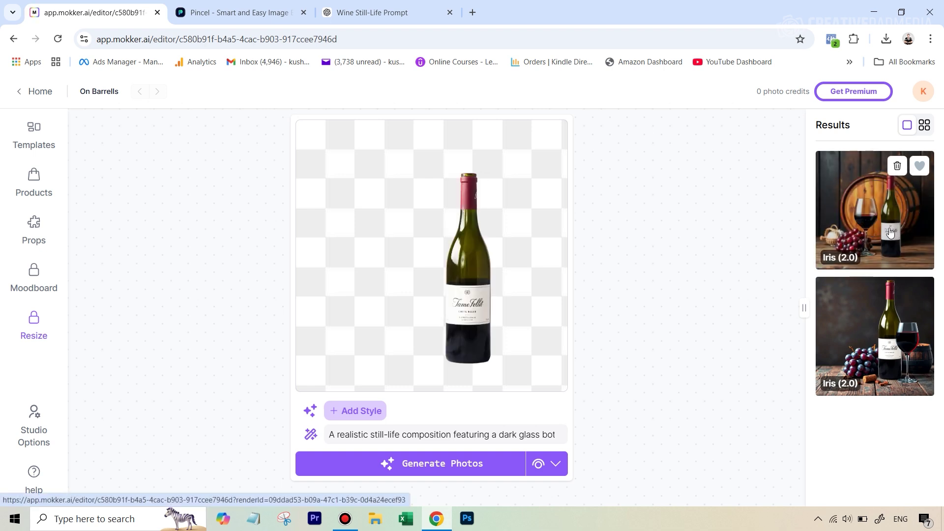
# Download the barrel-backdrop wine render as Mokker (1).png, then switch to the Pincel tab
pyautogui.click(888, 228)
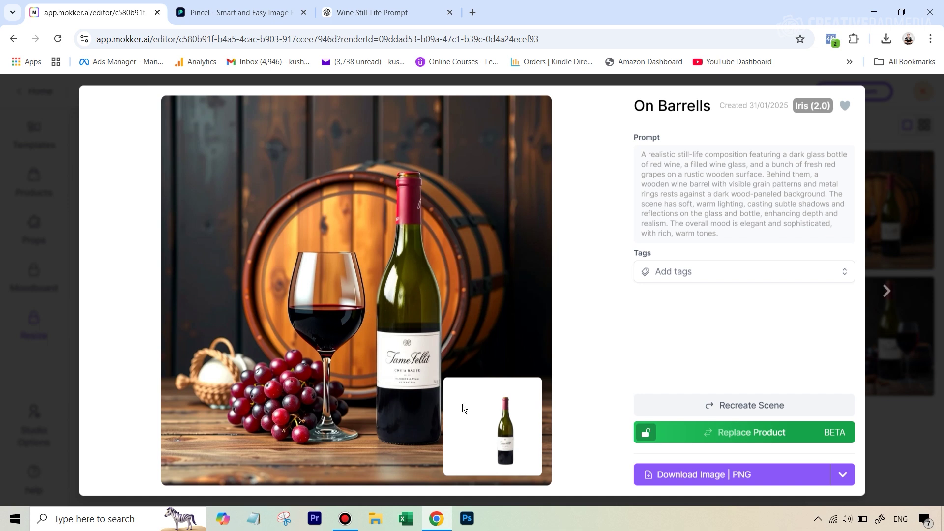
pyautogui.click(883, 235)
pyautogui.click(875, 209)
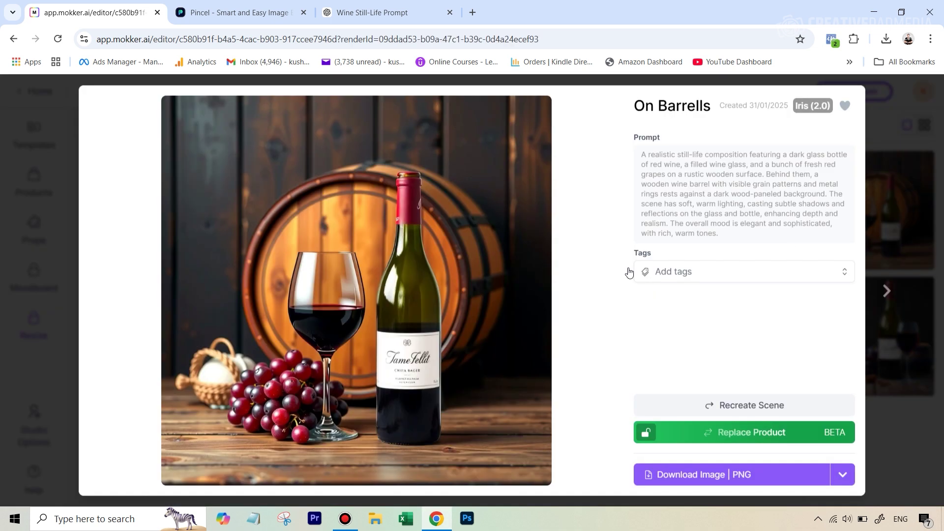
pyautogui.click(685, 480)
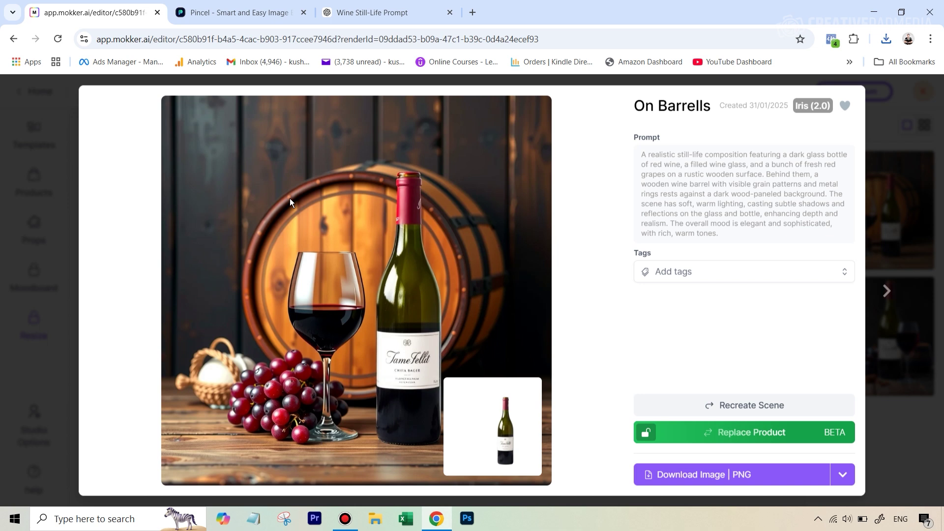
pyautogui.click(233, 13)
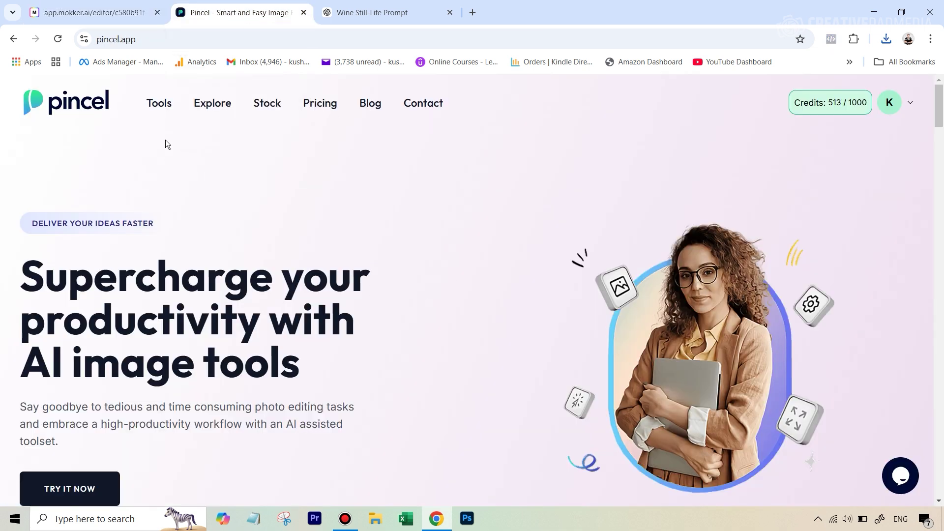
# Browse Pincel's Tools collection and choose the Relight card
pyautogui.click(154, 107)
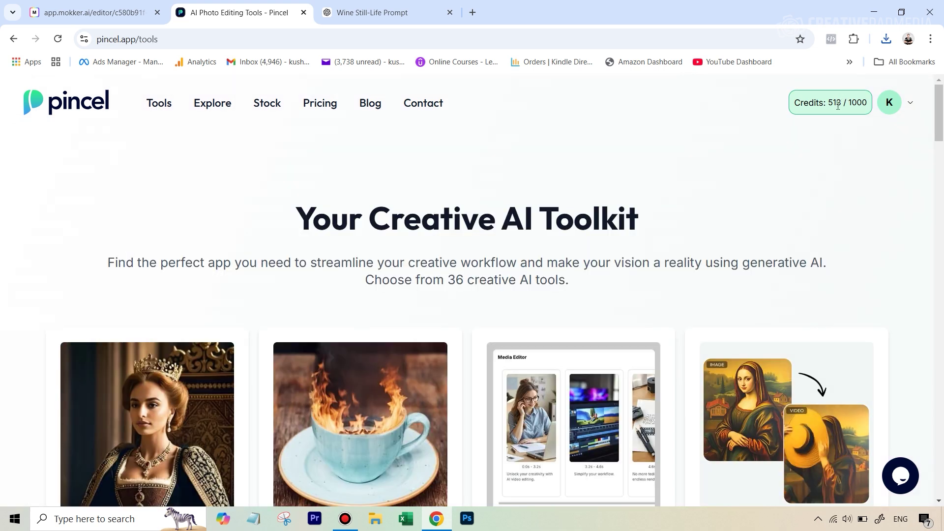
pyautogui.scroll(-20, 386, 260)
pyautogui.scroll(-14, 388, 260)
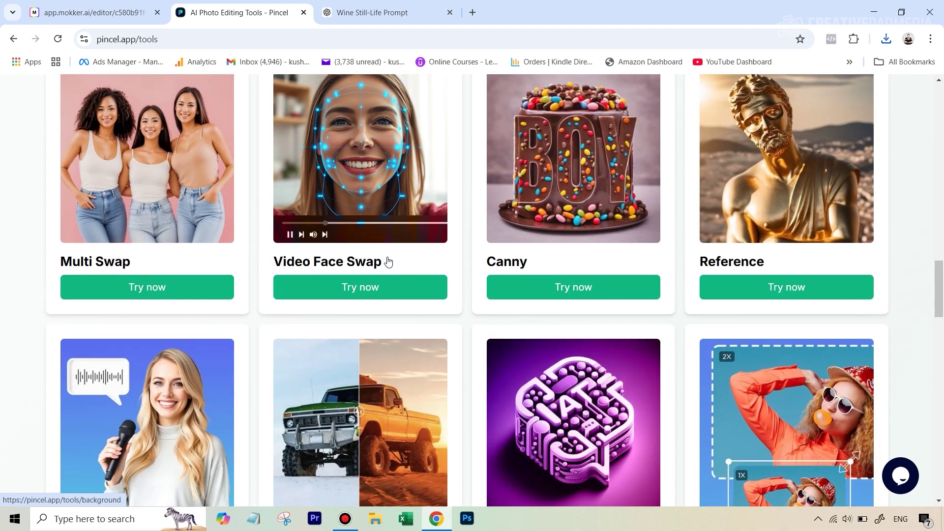
pyautogui.scroll(4, 387, 258)
pyautogui.scroll(1, 387, 258)
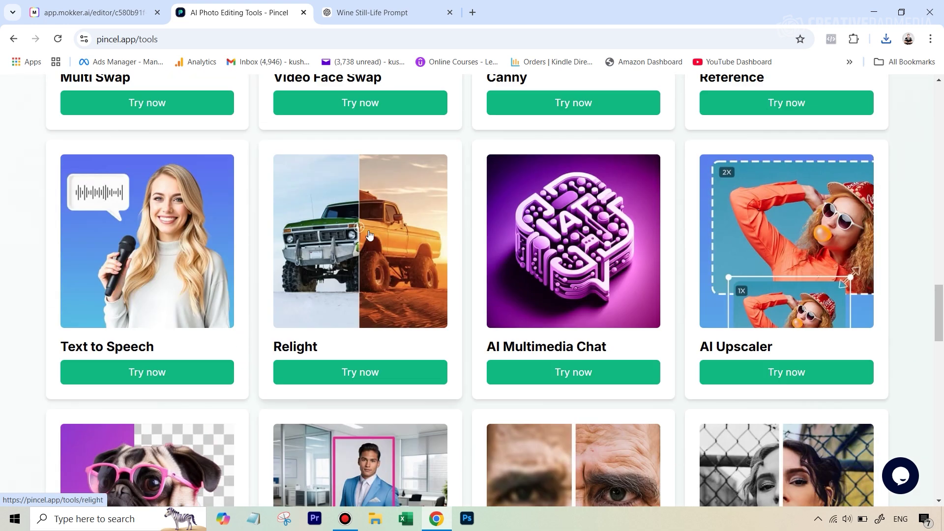
pyautogui.click(376, 240)
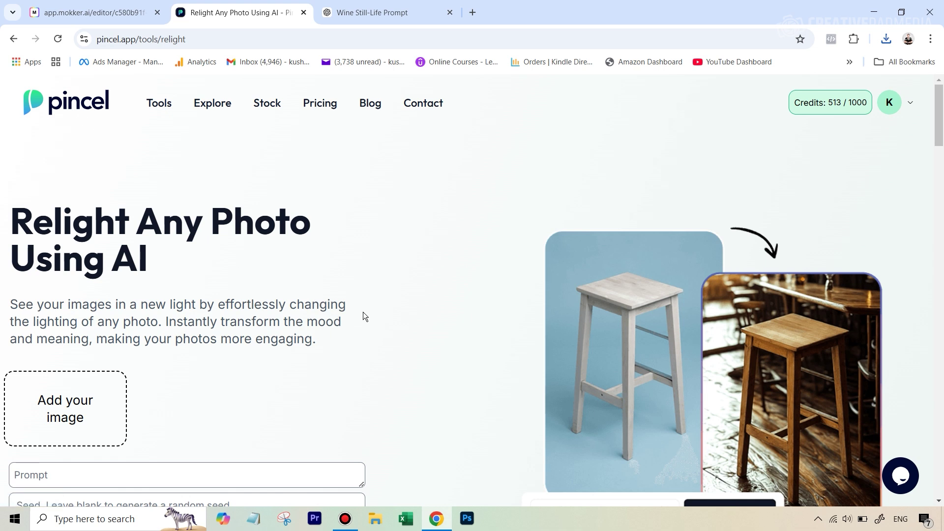
# Upload the wine still-life photo, set Left Light, and enter the prompt 'cinematic'
pyautogui.scroll(-2, 363, 316)
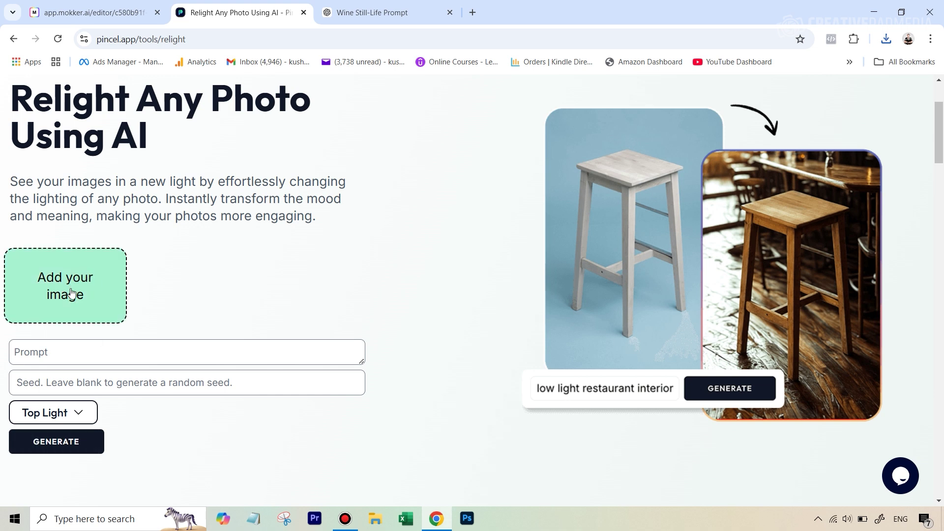
pyautogui.moveTo(71, 294); pyautogui.dragTo(73, 295)
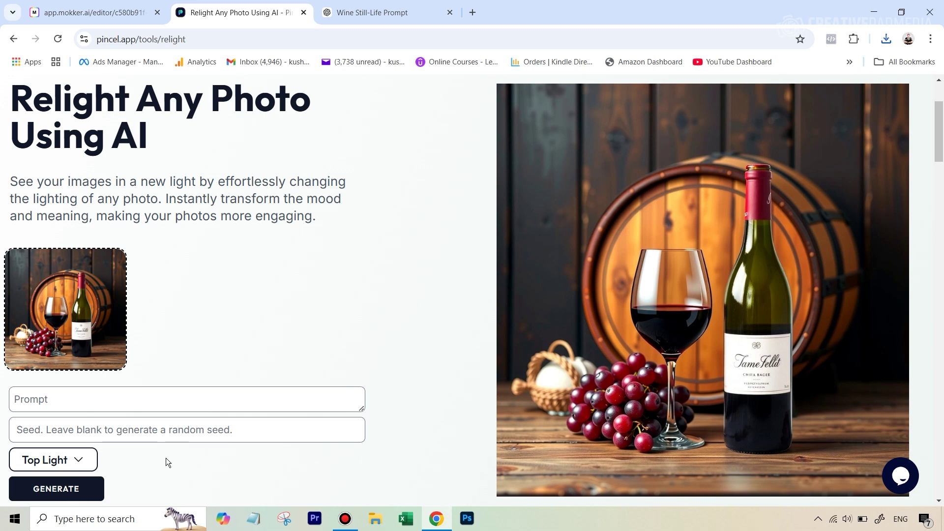
pyautogui.scroll(-1, 166, 458)
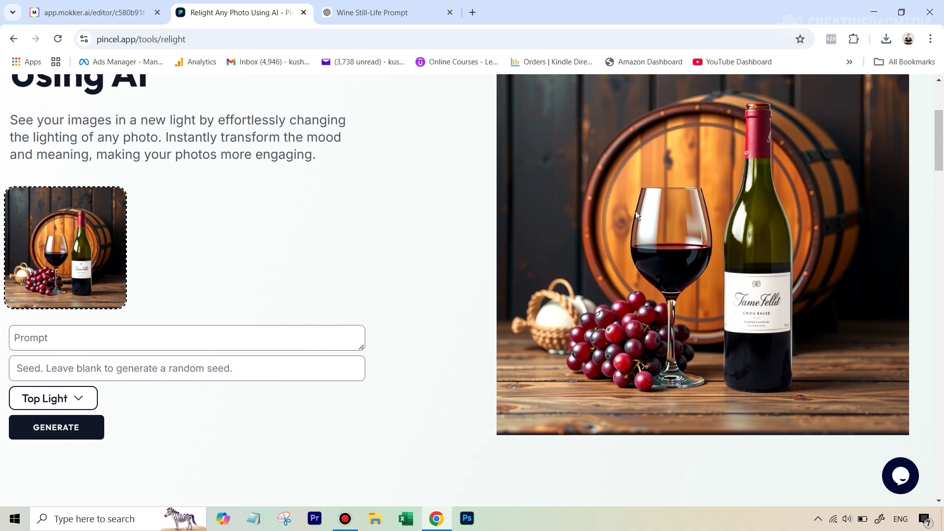
pyautogui.click(75, 400)
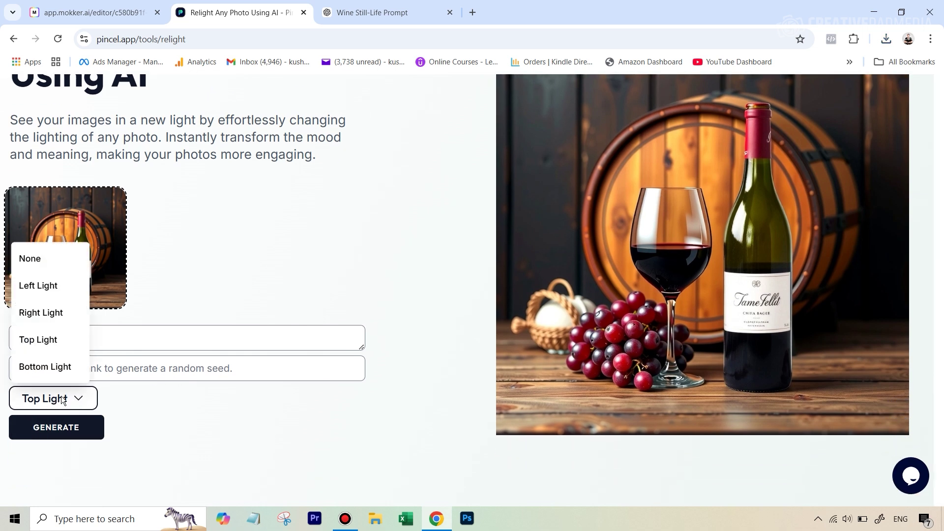
pyautogui.click(38, 286)
pyautogui.click(70, 338)
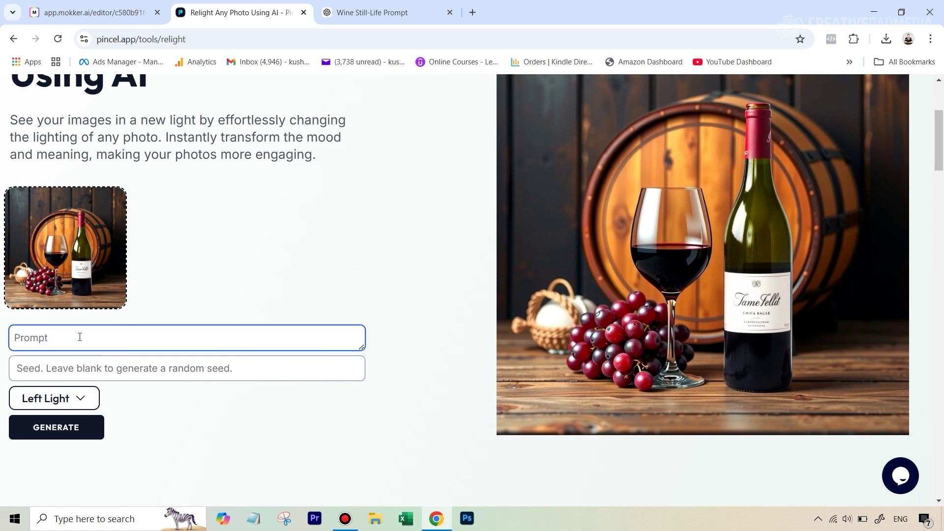
pyautogui.write('cinematic')
# Generate a cinematic Left Light relight of the wine photo
pyautogui.click(23, 434)
pyautogui.scroll(1, 566, 383)
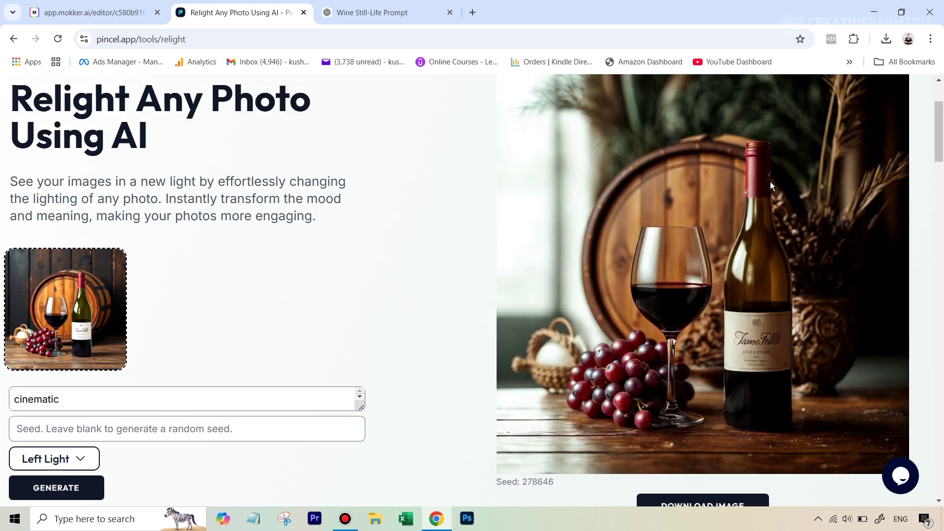
pyautogui.scroll(1, 785, 190)
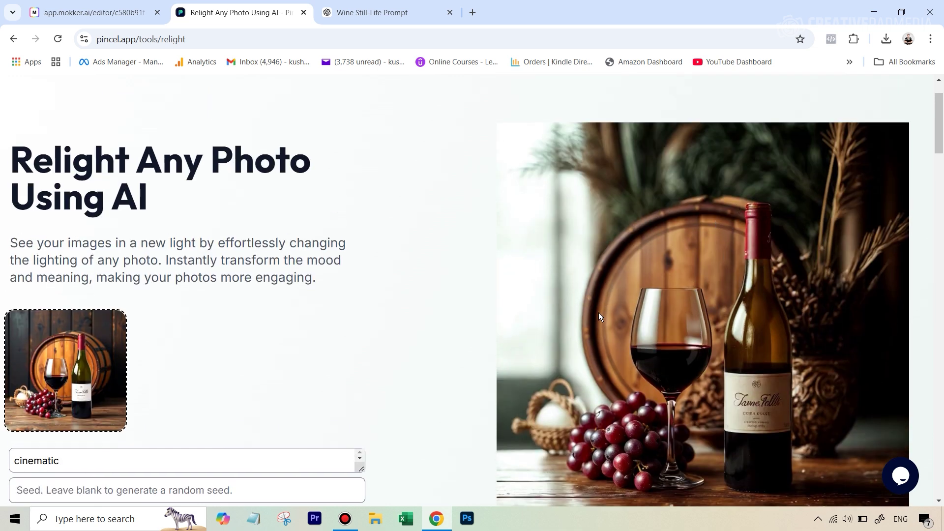
pyautogui.scroll(-3, 300, 330)
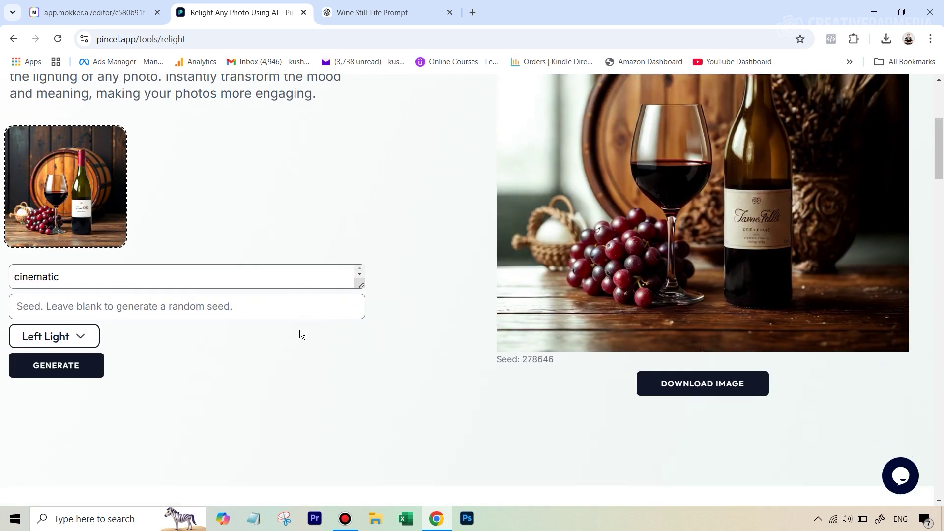
# Regenerate for a new seed and download the seed 302791 cinematic result
pyautogui.click(82, 376)
pyautogui.scroll(3, 381, 372)
pyautogui.scroll(-1, 381, 373)
pyautogui.scroll(1, 381, 372)
pyautogui.scroll(-1, 382, 373)
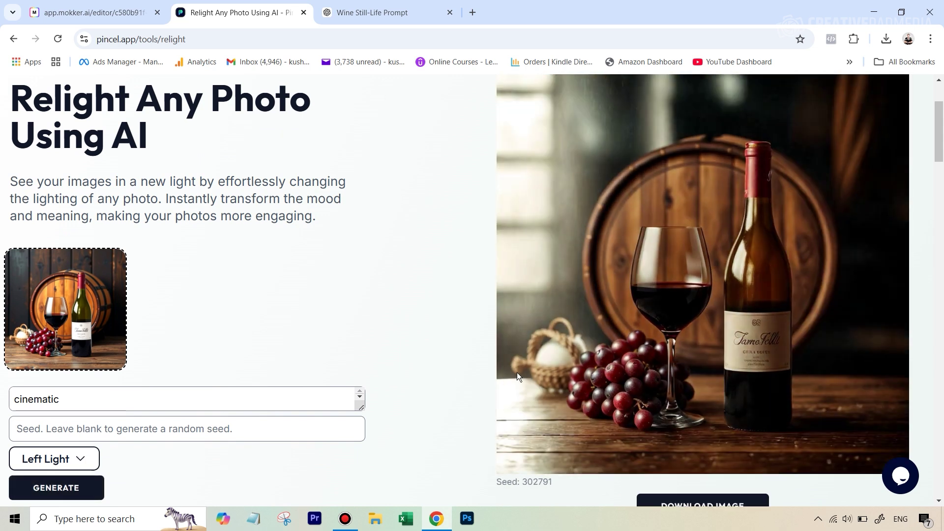
pyautogui.scroll(-1, 307, 223)
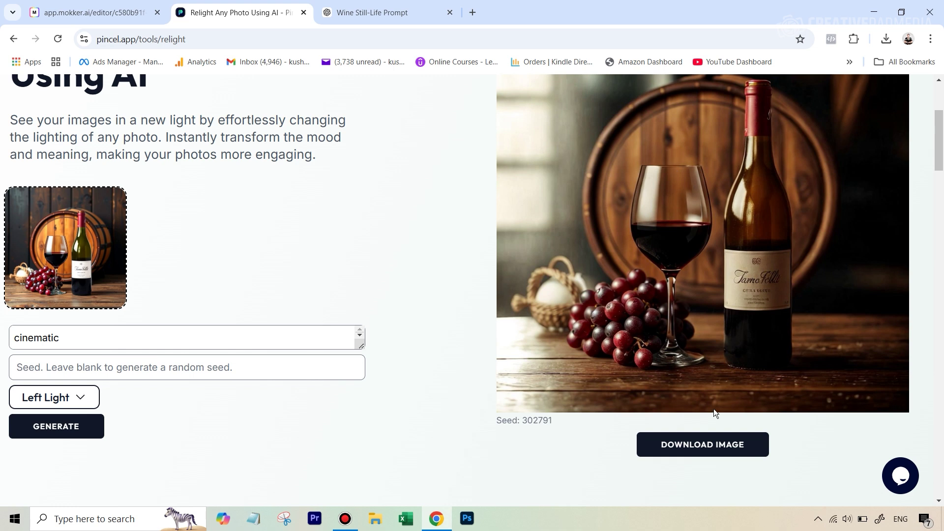
pyautogui.scroll(1, 821, 320)
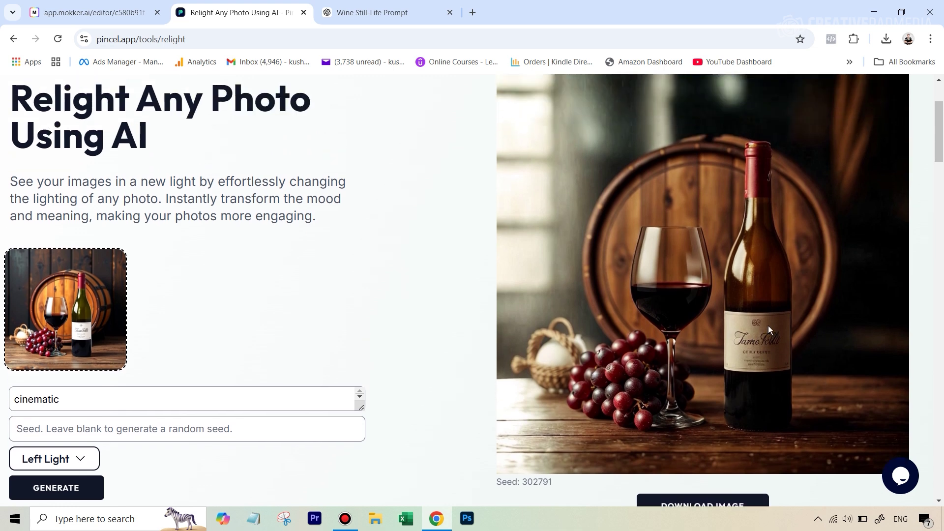
pyautogui.scroll(-1, 742, 317)
pyautogui.click(712, 446)
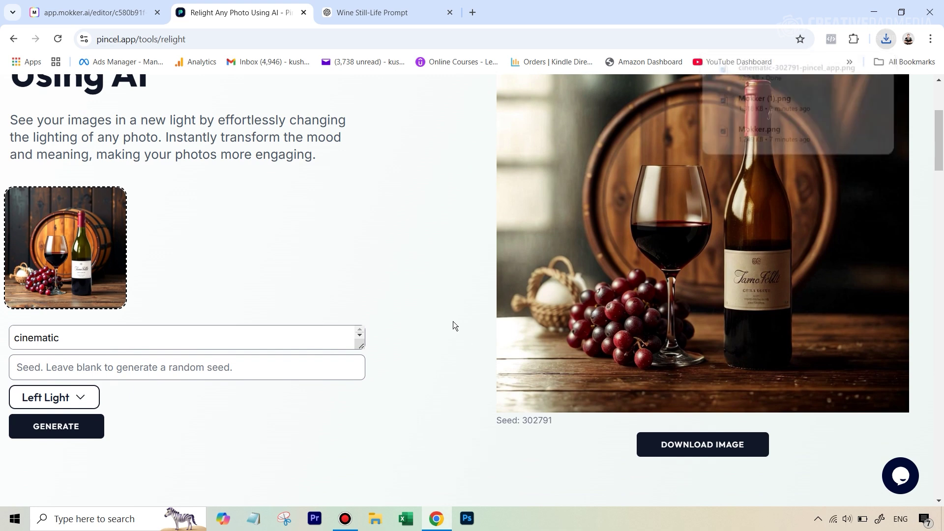
pyautogui.scroll(1, 703, 301)
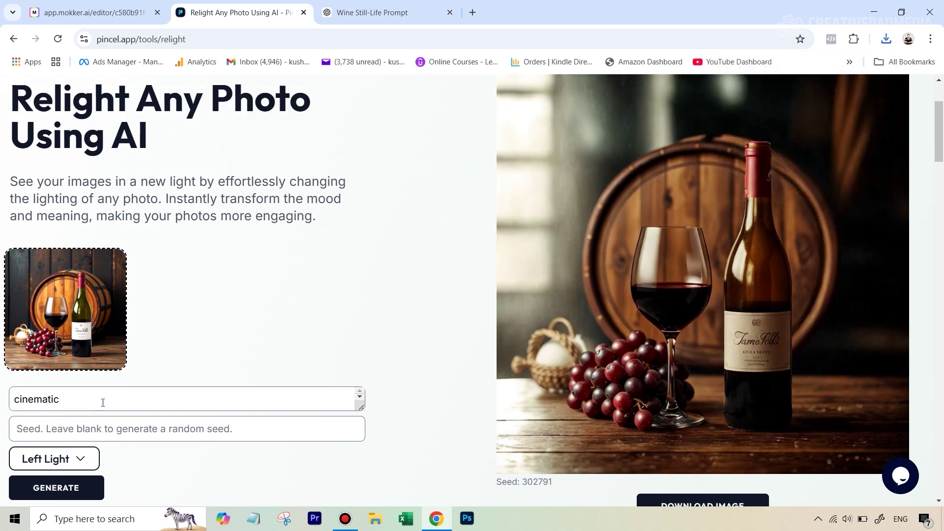
# Replace the prompt with 'dark and moody' and generate the relight
pyautogui.click(87, 403)
pyautogui.hotkey('ctrl', 'a')
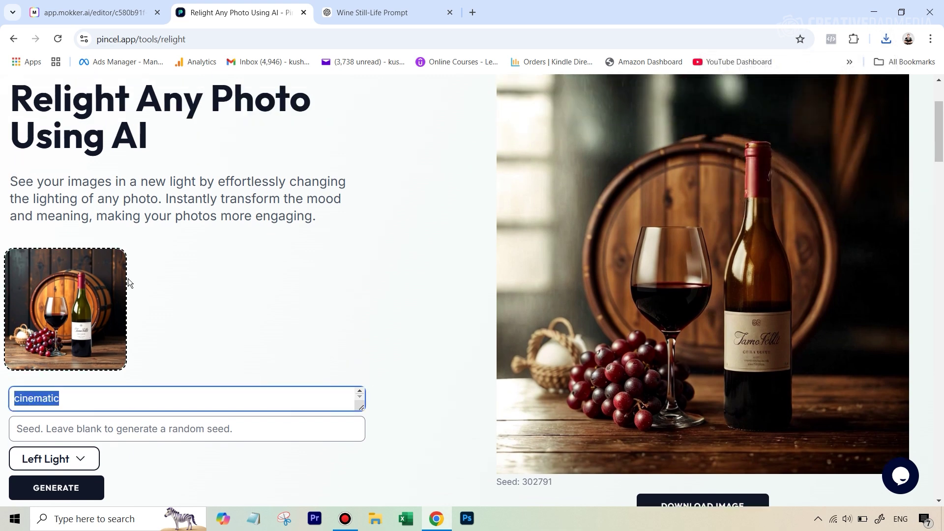
pyautogui.write('dark and mo')
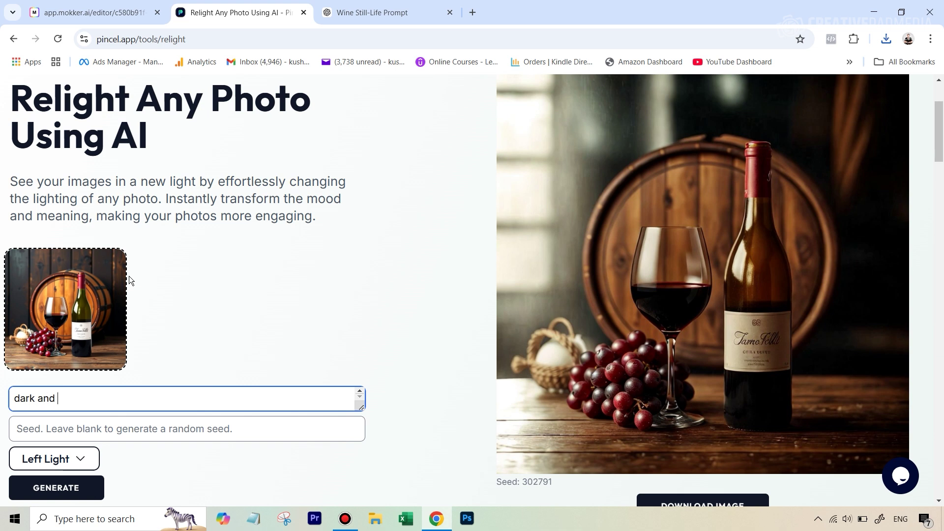
pyautogui.write('ody')
pyautogui.click(58, 486)
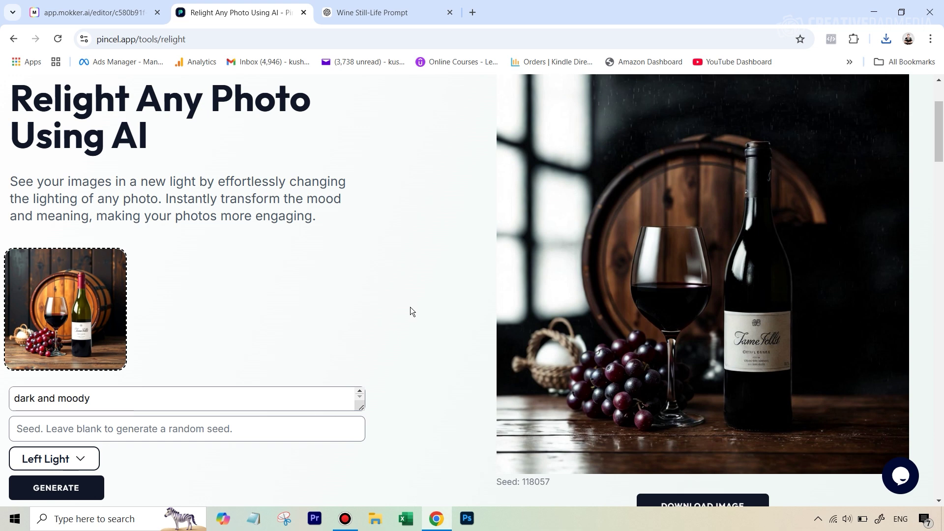
# Download the seed 118057 image as dark_and_moody-118057-pincel_app.png
pyautogui.scroll(-3, 408, 311)
pyautogui.scroll(4, 415, 315)
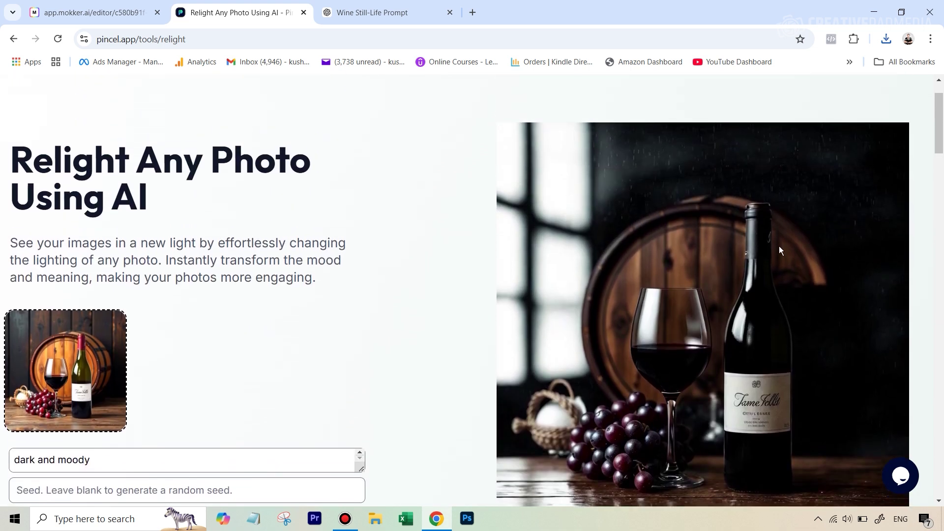
pyautogui.scroll(-3, 778, 248)
pyautogui.scroll(4, 713, 269)
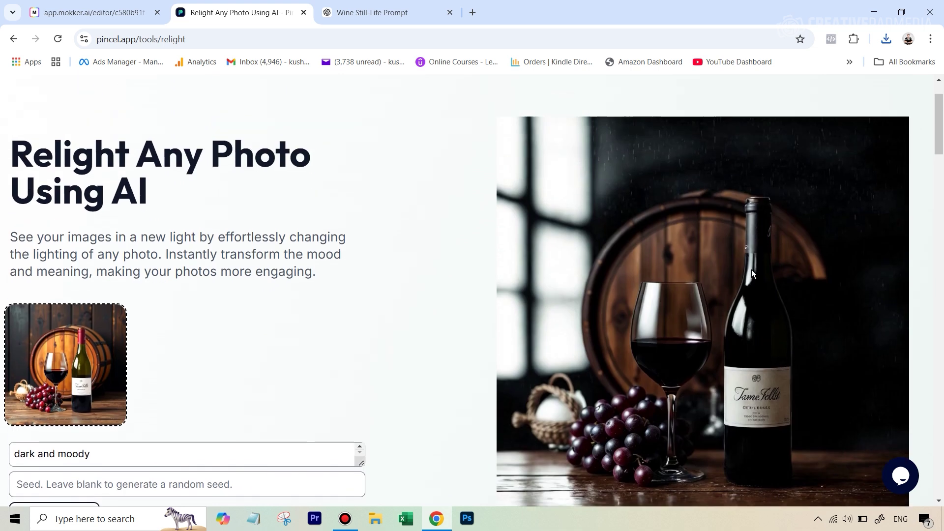
pyautogui.scroll(-3, 752, 286)
pyautogui.click(691, 444)
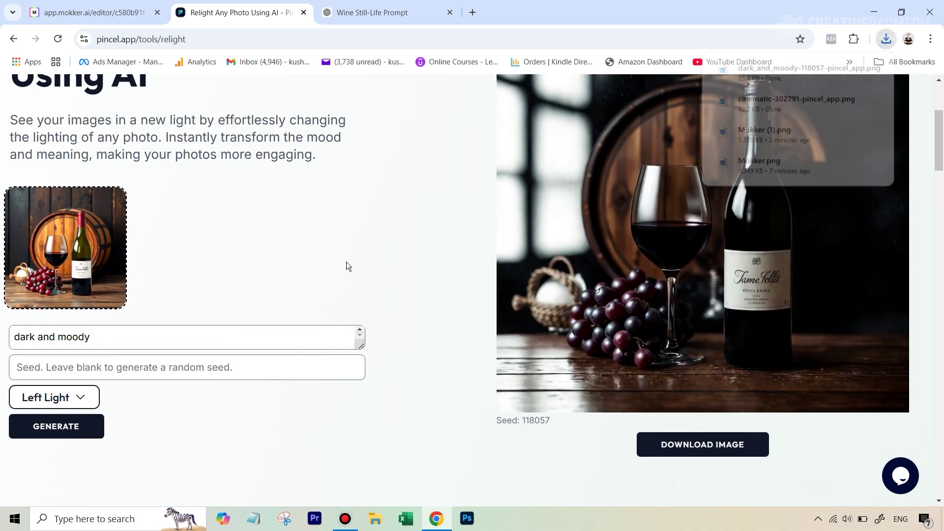
pyautogui.moveTo(105, 343); pyautogui.dragTo(3, 347)
# Change the prompt to 'vintage' and generate a brighter vintage relight
pyautogui.write('dr')
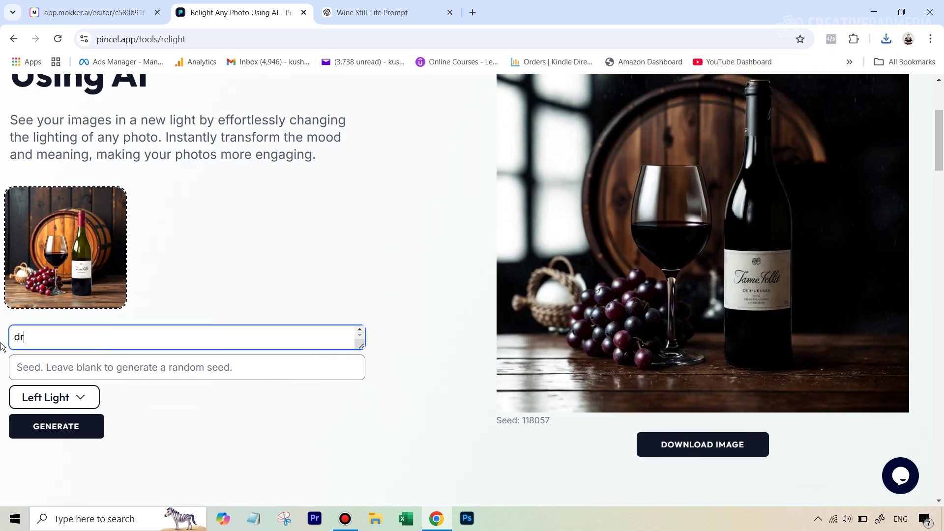
pyautogui.press('BackSpace')
pyautogui.press('BackSpace')
pyautogui.write('vintage')
pyautogui.click(51, 439)
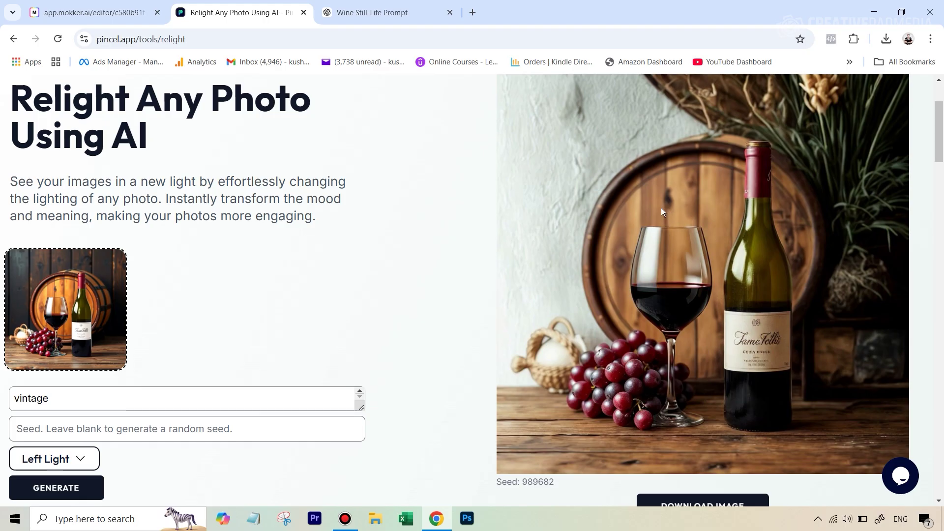
pyautogui.scroll(3, 660, 208)
# In Mokker, close the render view and review Premium pricing plans, then return to Pincel
pyautogui.click(85, 13)
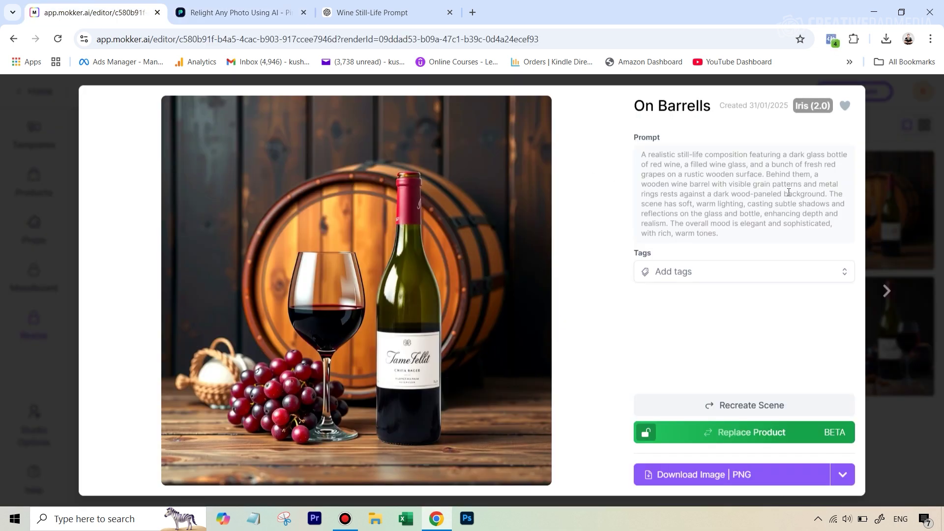
pyautogui.click(874, 476)
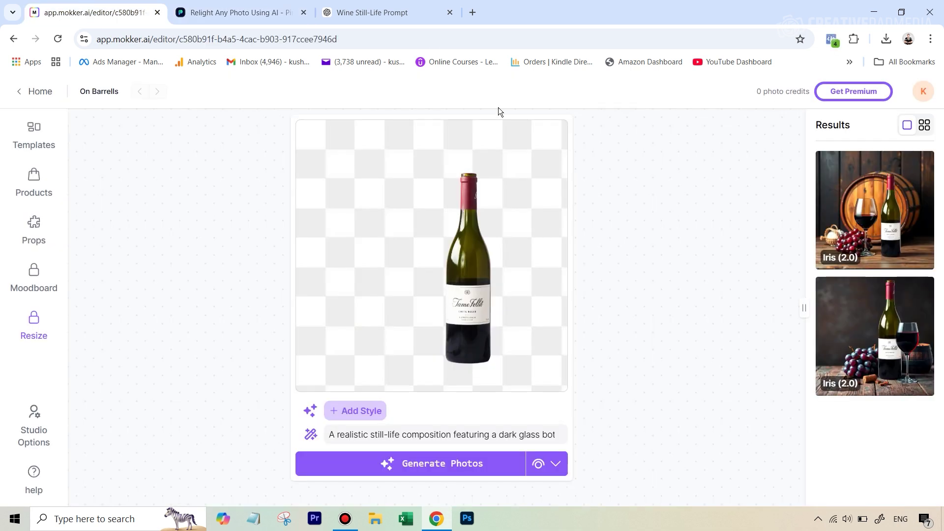
pyautogui.click(835, 89)
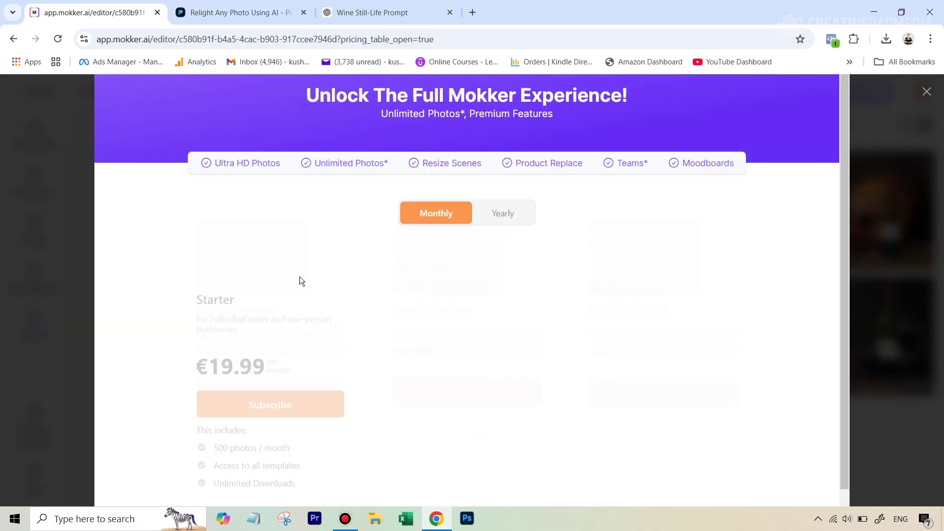
pyautogui.scroll(-1, 281, 324)
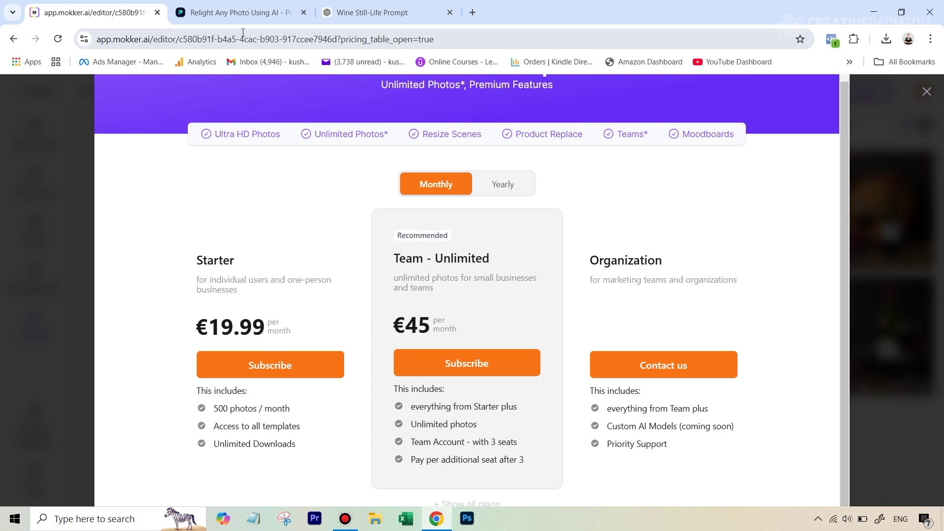
pyautogui.hotkey('ctrl', 'Tab')
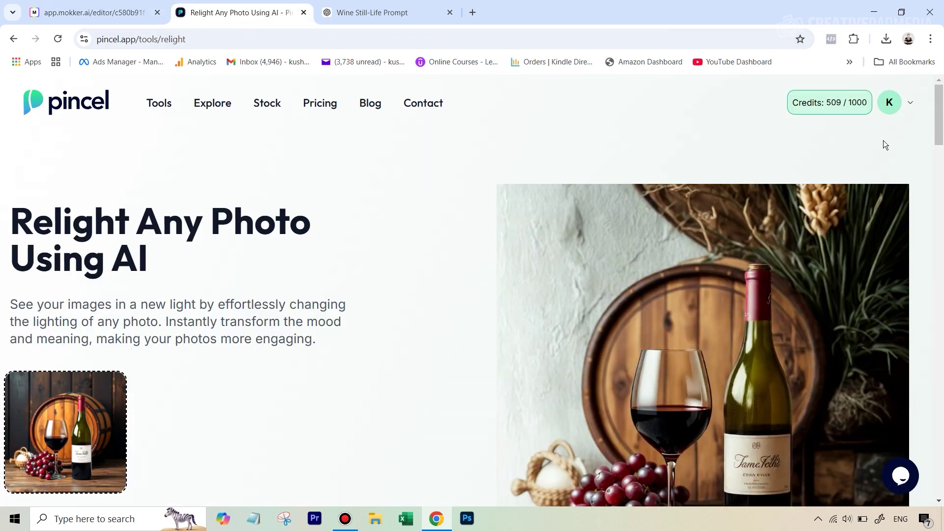
# Open Pincel's pricing page showing the Creator plan at $19/month
pyautogui.click(889, 102)
pyautogui.click(333, 109)
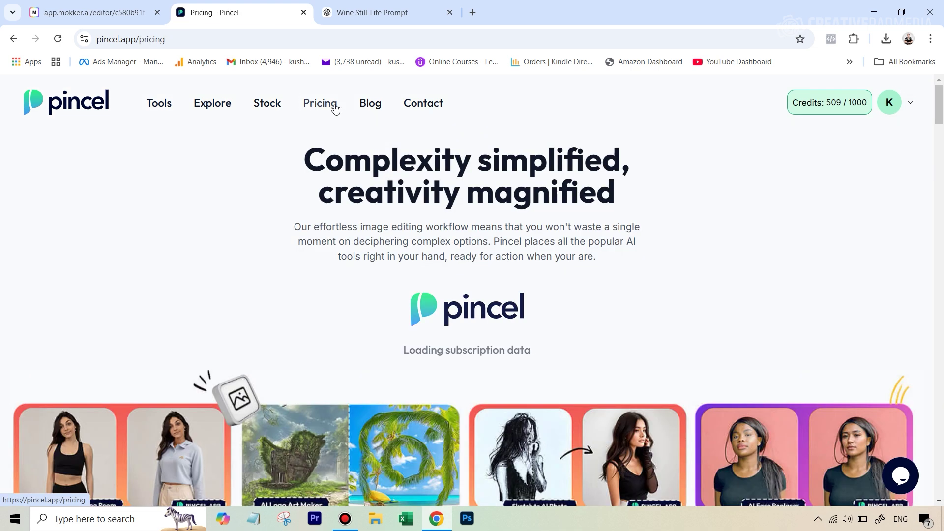